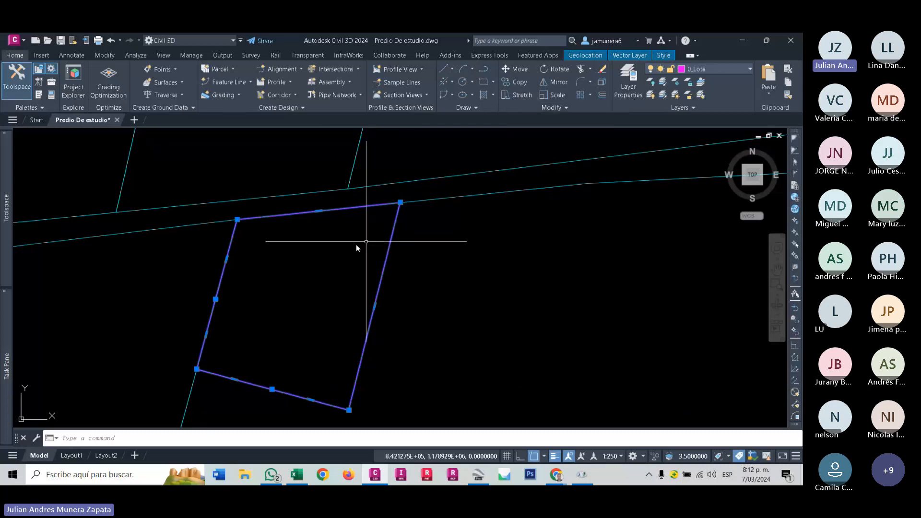
scroll(320, 204, "down", 3)
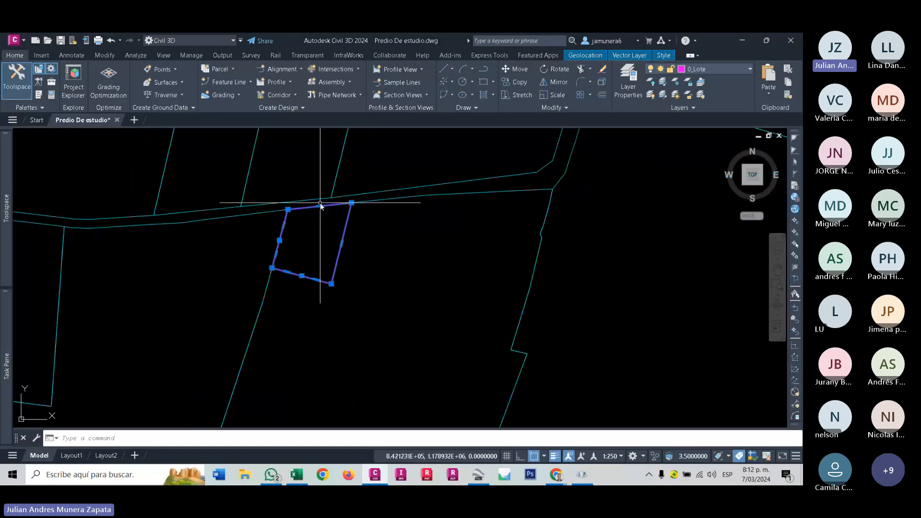
middle_click_drag(321, 204, 398, 223)
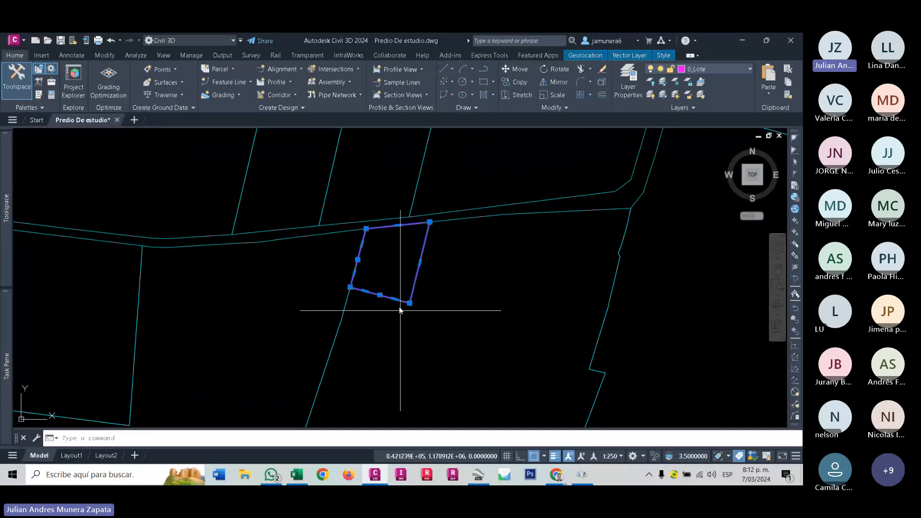
key("Escape")
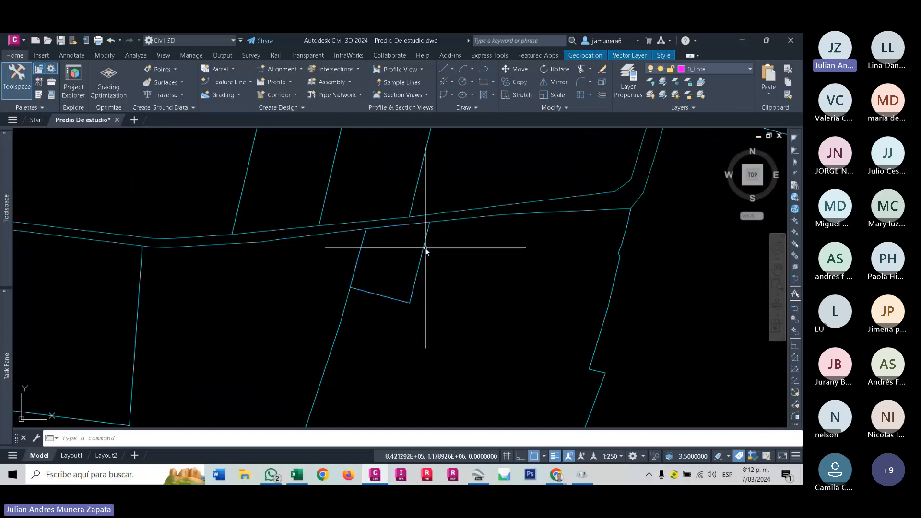
left_click(426, 248)
key("Escape")
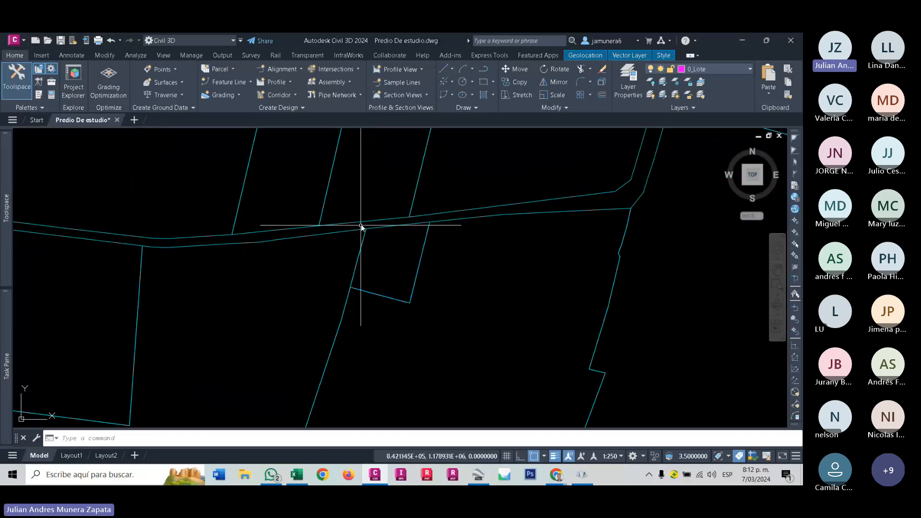
left_click(474, 240)
left_click(408, 255)
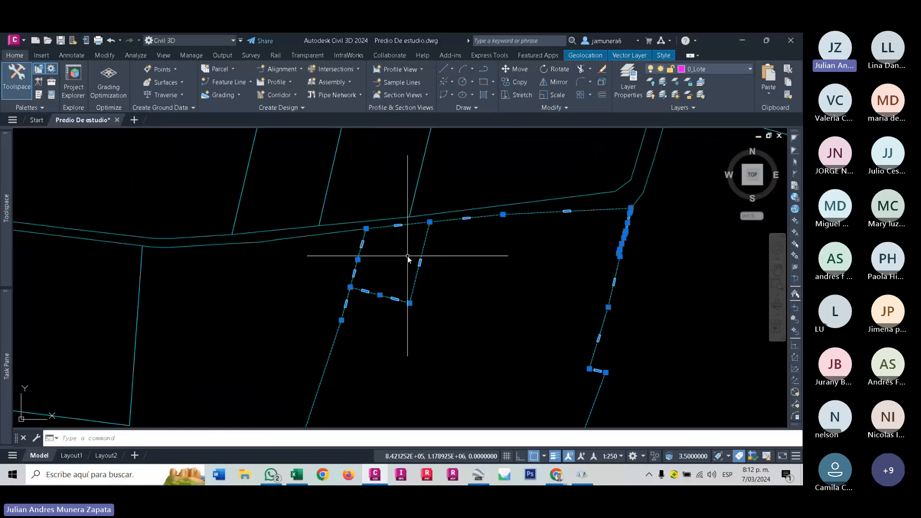
key("Escape")
Duplicate the small four-sided lot below the road and paste the copy in the empty area just east of it.
left_click(414, 291)
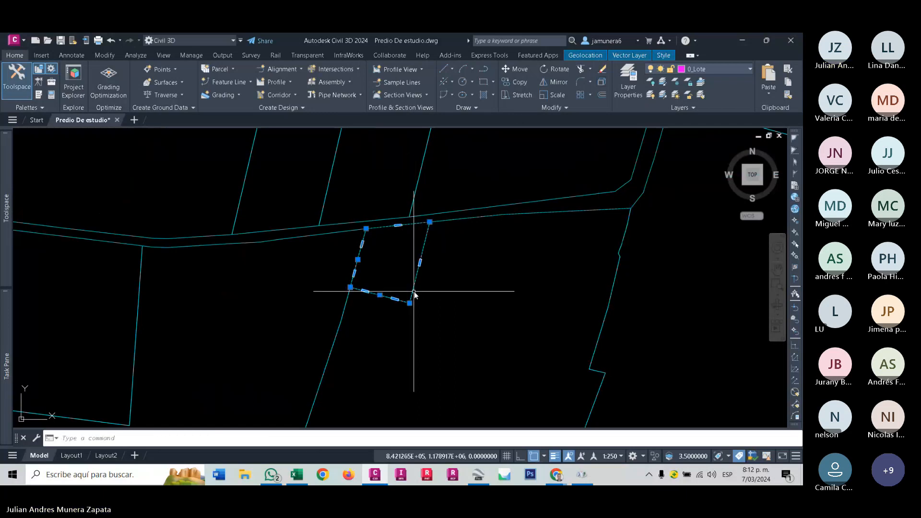
key("ctrl+c")
key("ctrl+v")
left_click(442, 317)
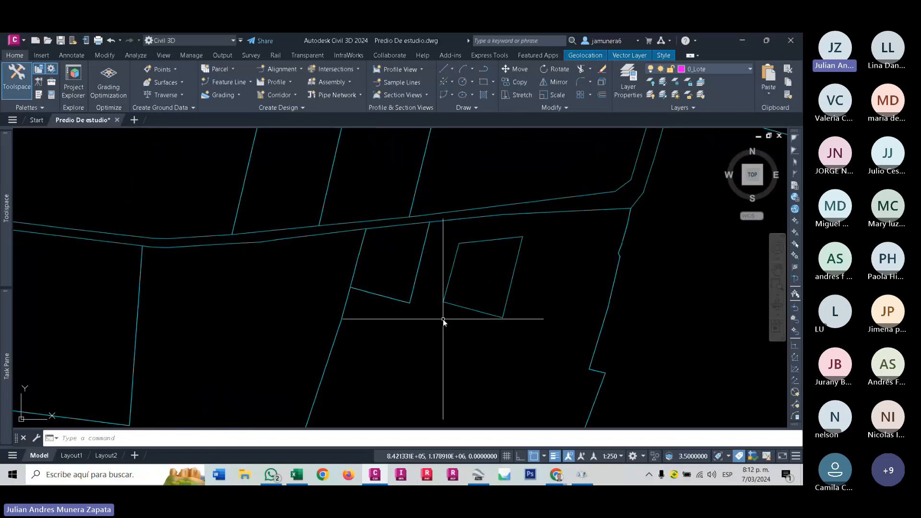
Change the pasted lot copy to the current layer, 0_Lote, with the LAYCUR command.
left_click(487, 280)
left_click(434, 282)
type("laycur")
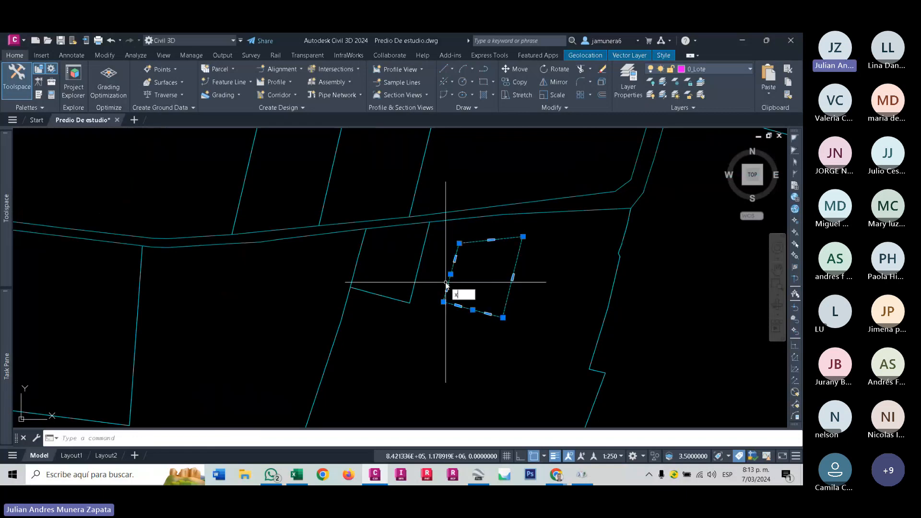
key("Return")
Move the lot copy by its southwest corner onto the matching corner of the original lot.
left_click(508, 304)
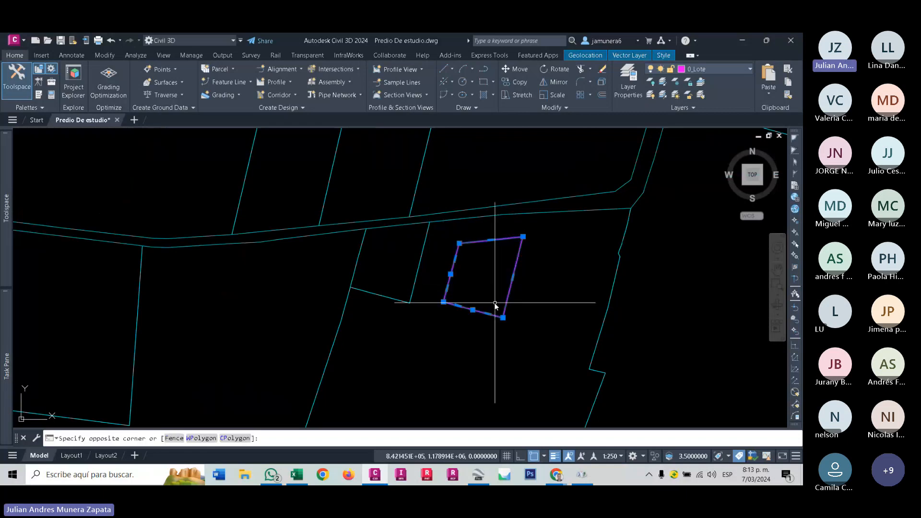
left_click(525, 73)
left_click(442, 301)
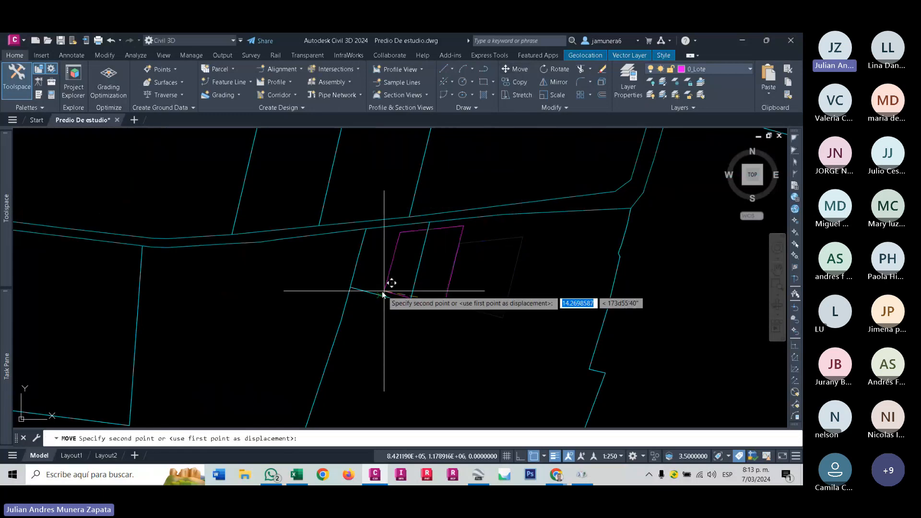
left_click(351, 288)
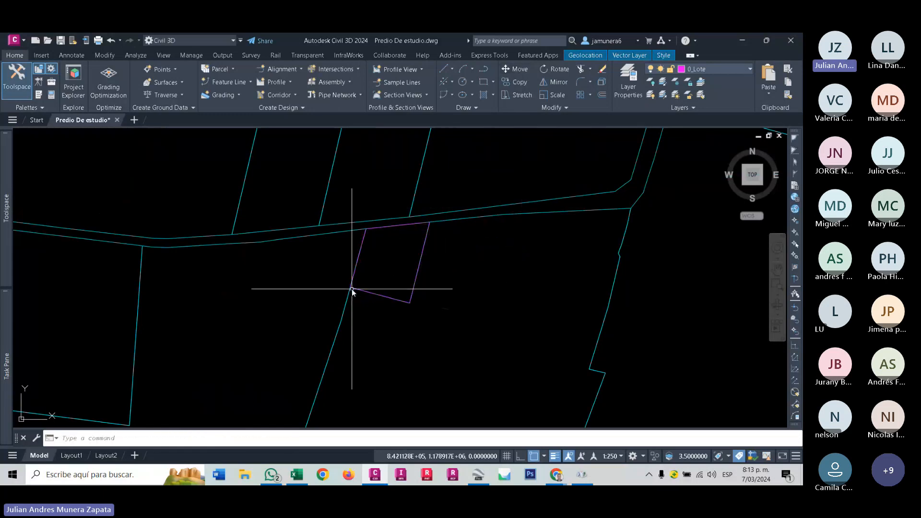
Examine the relocated lot among its neighbouring parcels and the three data tables beside Predio de Estudio 2.
left_click(415, 272)
left_click(418, 273)
scroll(436, 270, "down", 2)
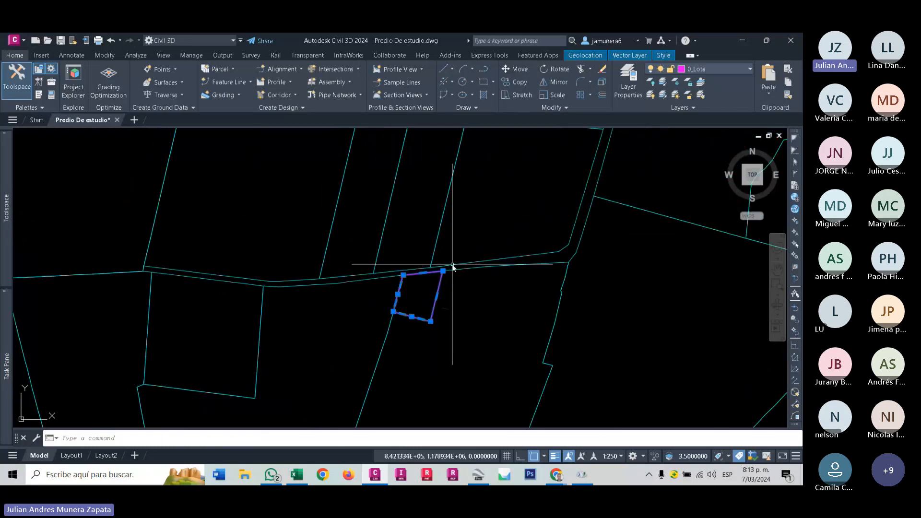
middle_click_drag(402, 295, 400, 286)
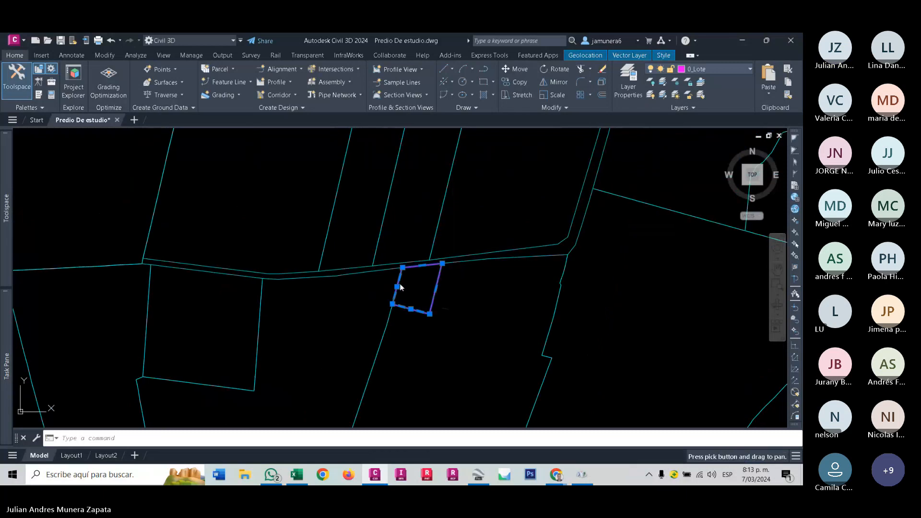
scroll(405, 283, "up", 3)
mouse_move(454, 276)
middle_mouse_down()
mouse_move(430, 270)
mouse_move(409, 248)
middle_mouse_up()
scroll(431, 269, "down", 2)
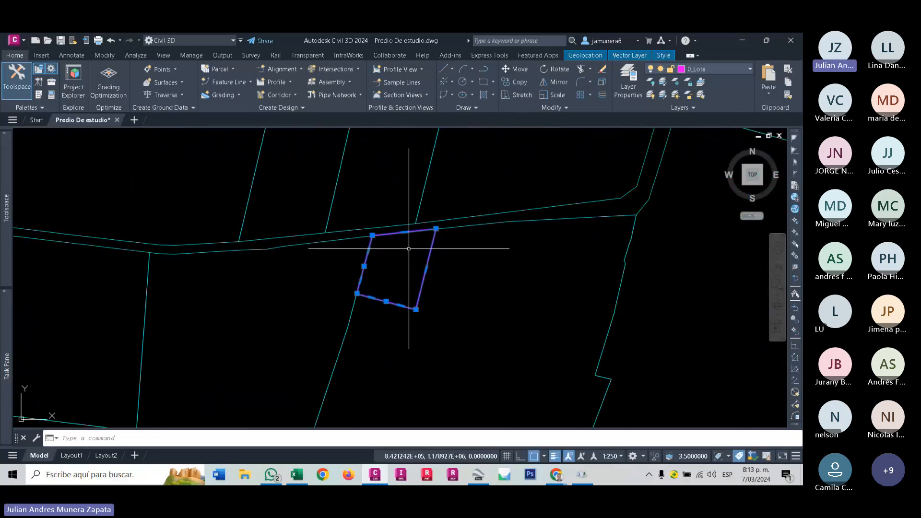
scroll(504, 270, "down", 4)
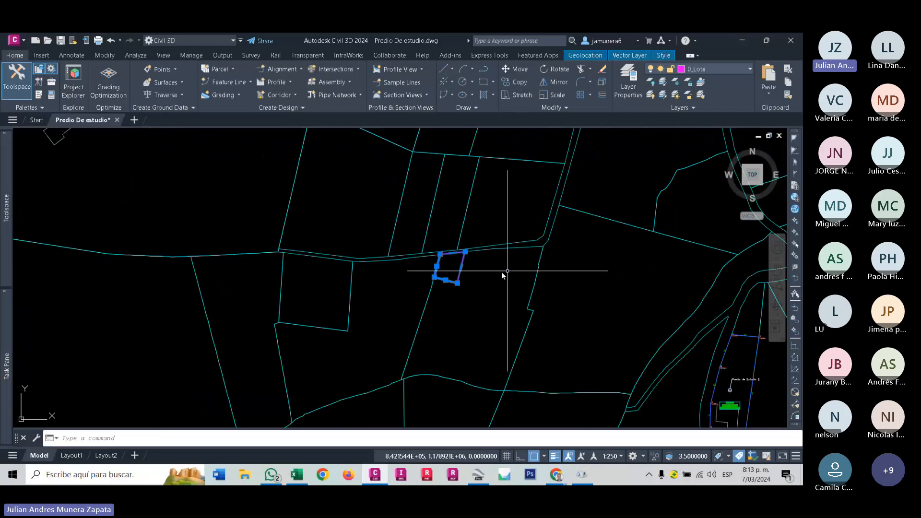
middle_click_drag(502, 271, 282, 241)
scroll(591, 337, "up", 2)
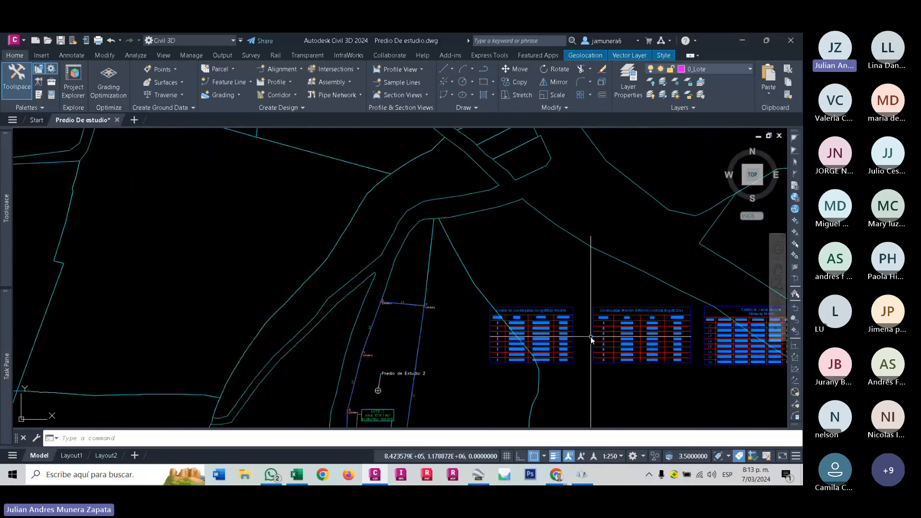
scroll(591, 337, "up", 3)
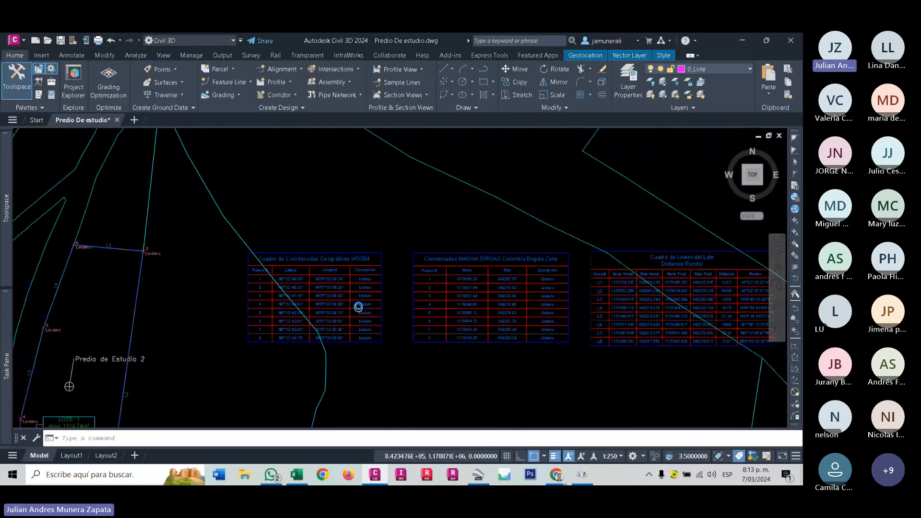
scroll(359, 306, "down", 3)
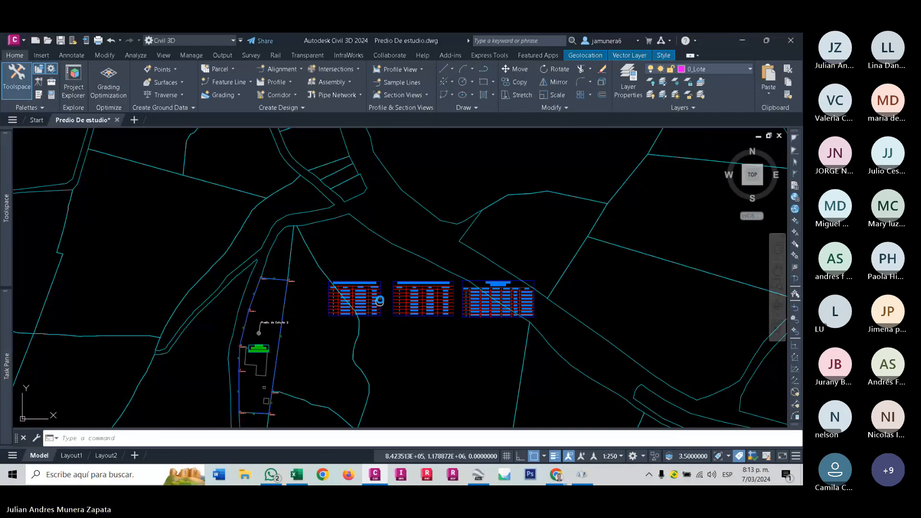
middle_click_drag(379, 300, 449, 282)
Split model space into the Four: Right viewport configuration and frame the WGS84 geographic coordinates table in the upper small viewport.
left_click(163, 55)
left_click(423, 91)
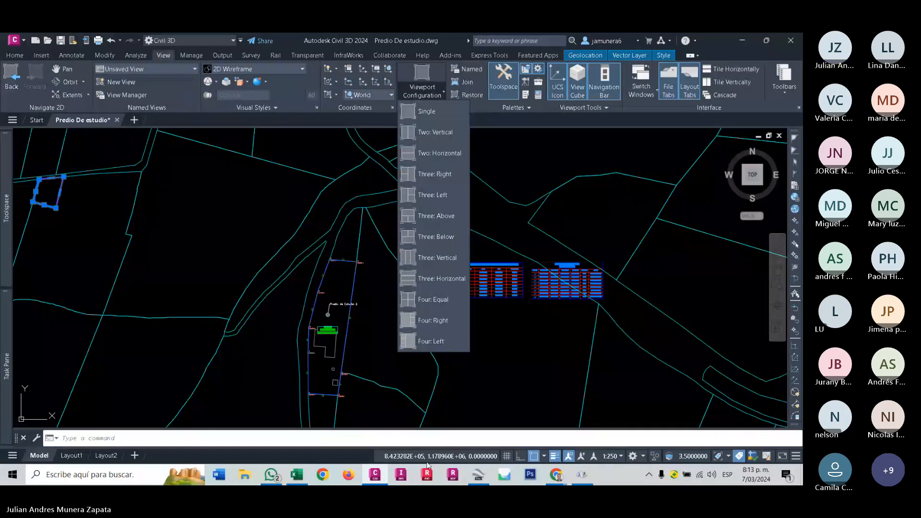
left_click(433, 320)
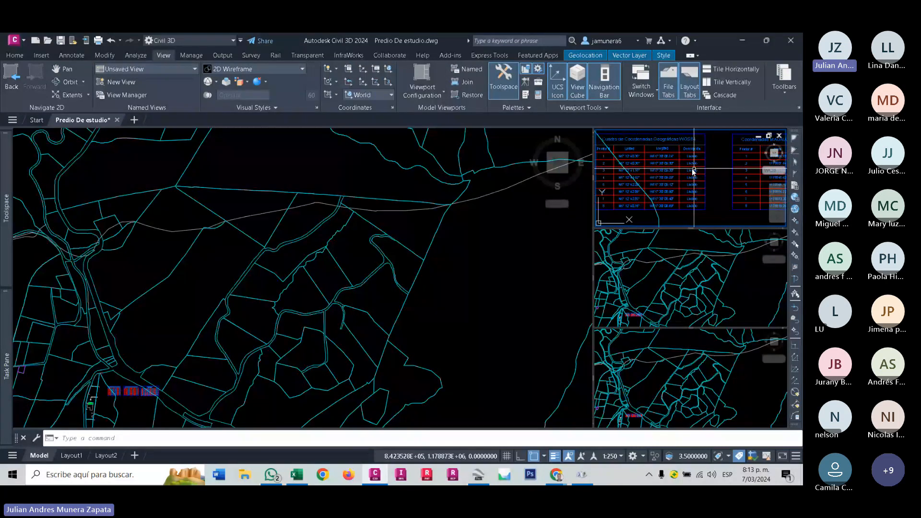
middle_click_drag(693, 170, 718, 186)
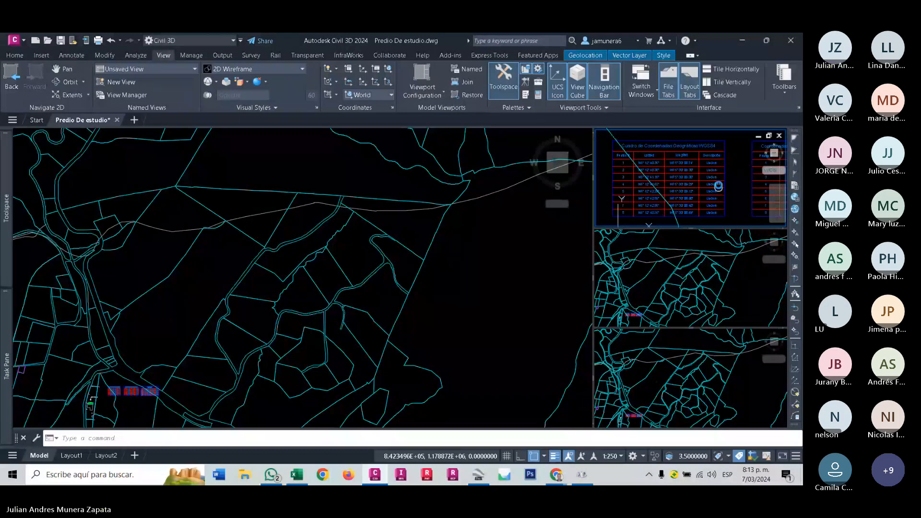
middle_click_drag(718, 186, 730, 175)
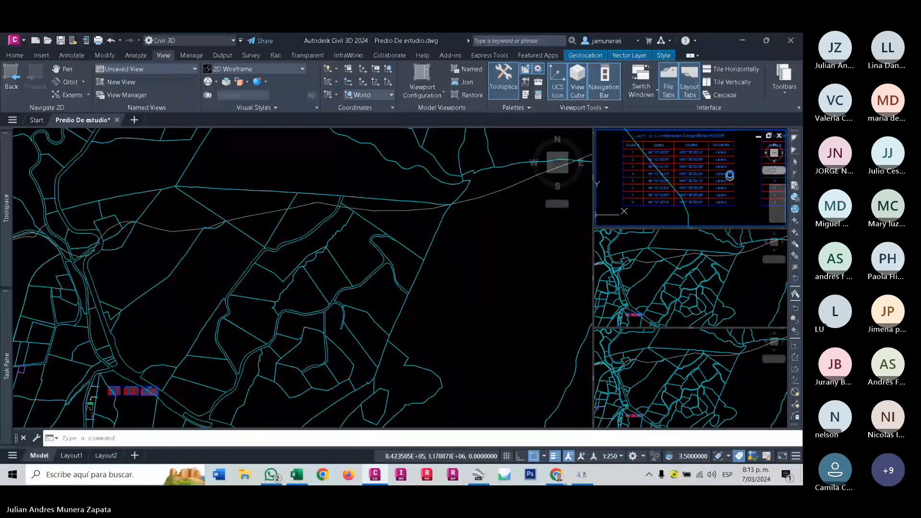
left_click(701, 275)
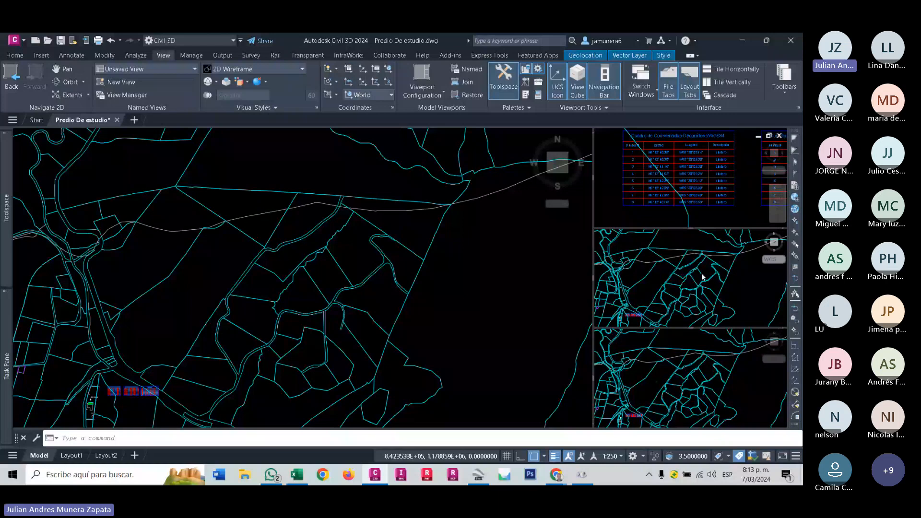
scroll(690, 276, "down", 5)
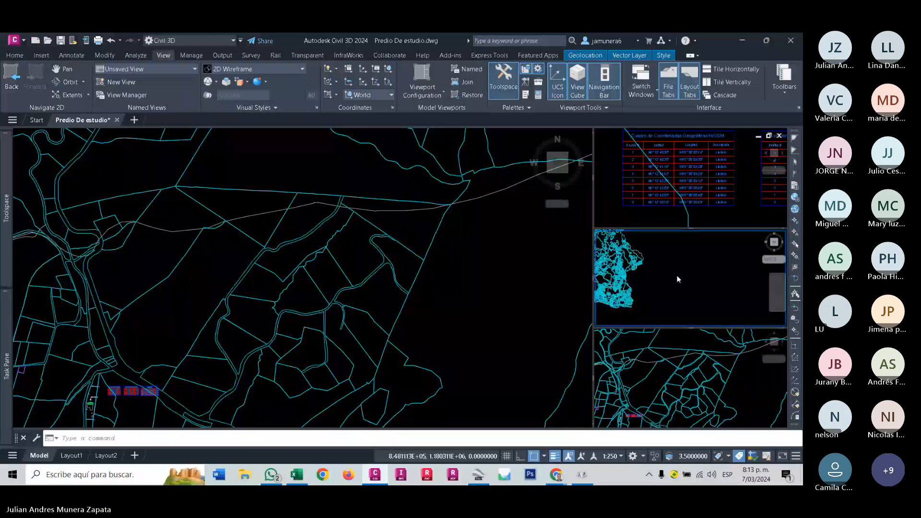
scroll(677, 279, "up", 5)
scroll(704, 282, "down", 3)
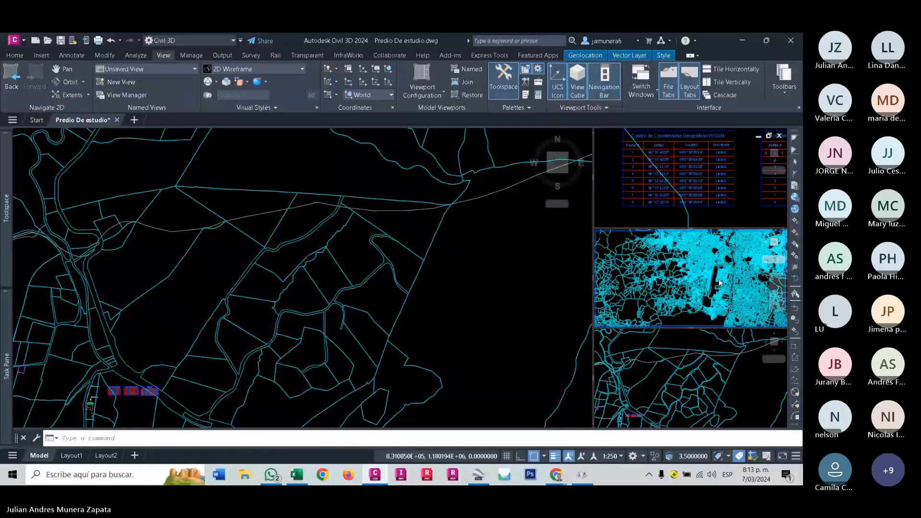
scroll(718, 283, "down", 2)
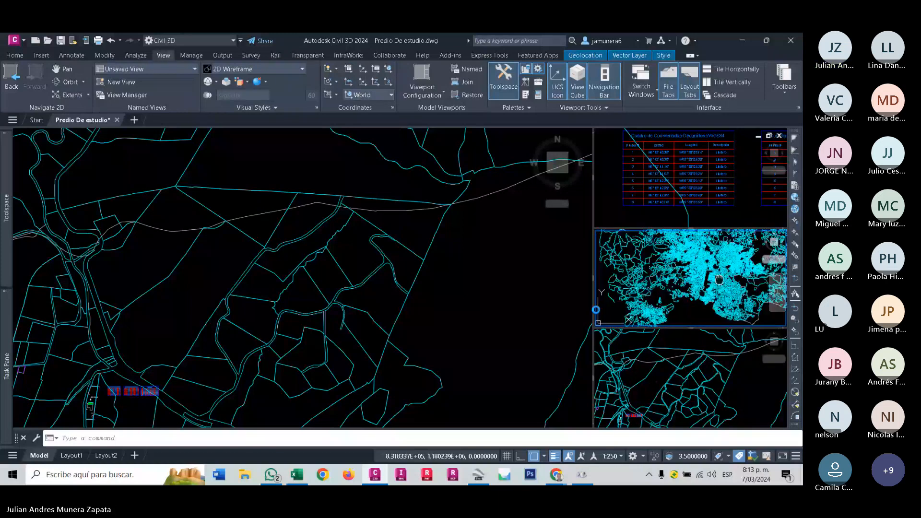
middle_click_drag(719, 280, 715, 269)
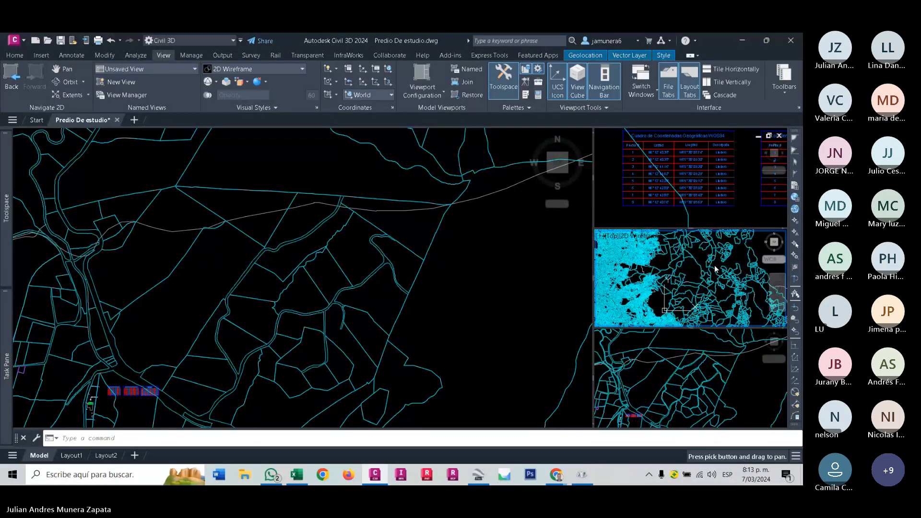
scroll(702, 272, "down", 4)
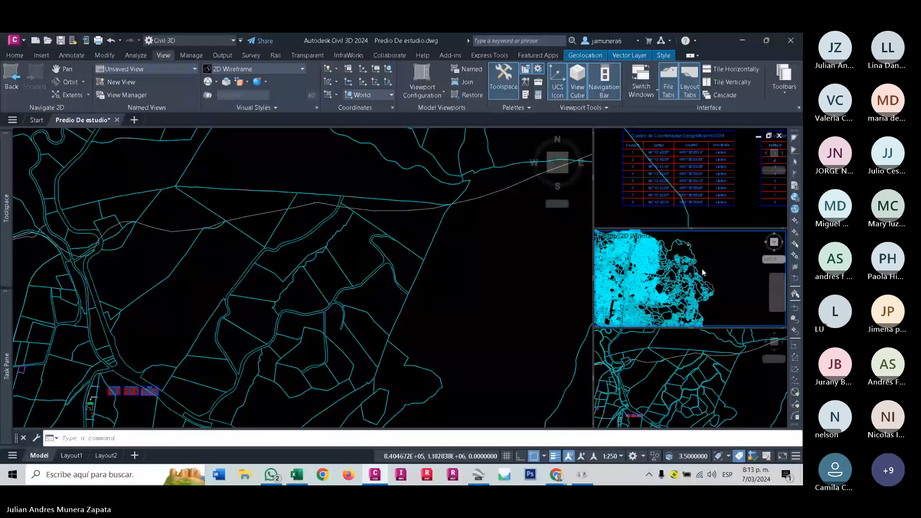
key("ctrl+z")
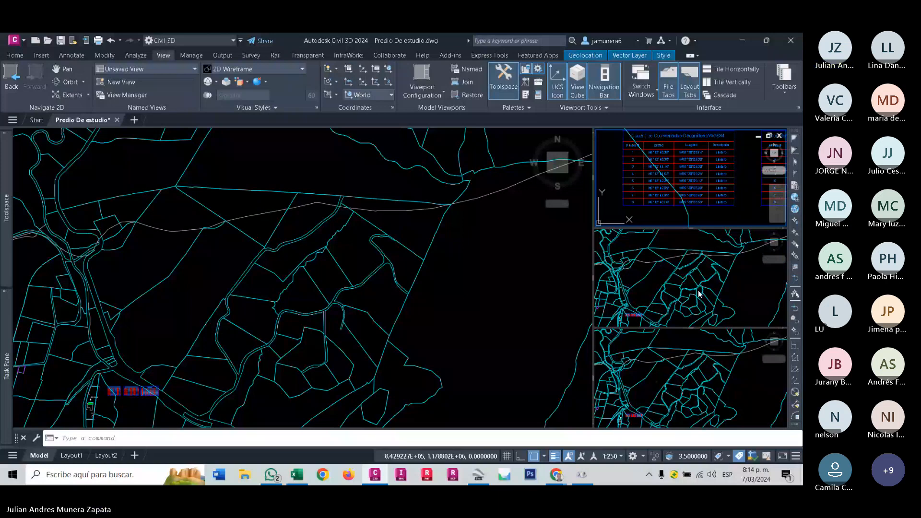
Frame the MAGNA-SIRGAS Colombia Bogotá Zone coordinates table in the middle small viewport.
left_click(698, 294)
scroll(632, 316, "up", 12)
middle_click_drag(688, 266, 696, 275)
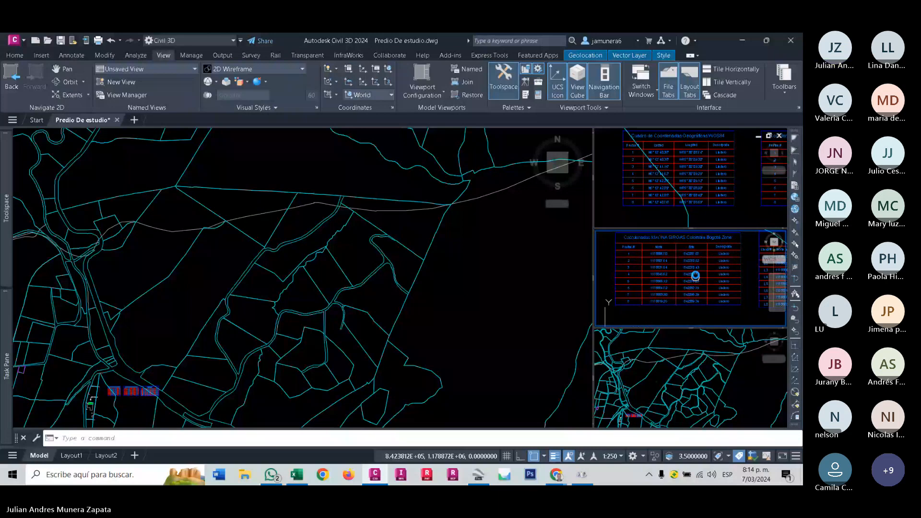
Frame the lot lines table with distances and bearings (Distancia Rumbo) in the lower small viewport.
left_click(714, 363)
scroll(715, 363, "down", 3)
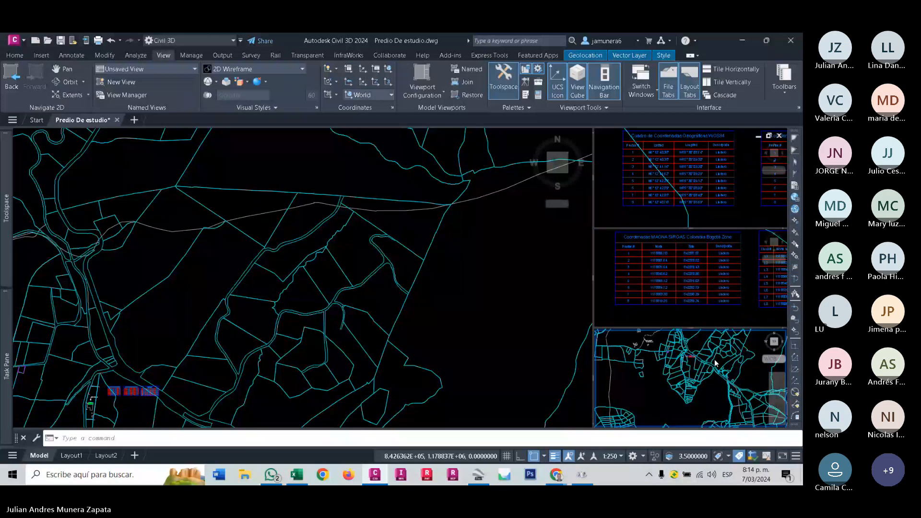
scroll(673, 360, "up", 5)
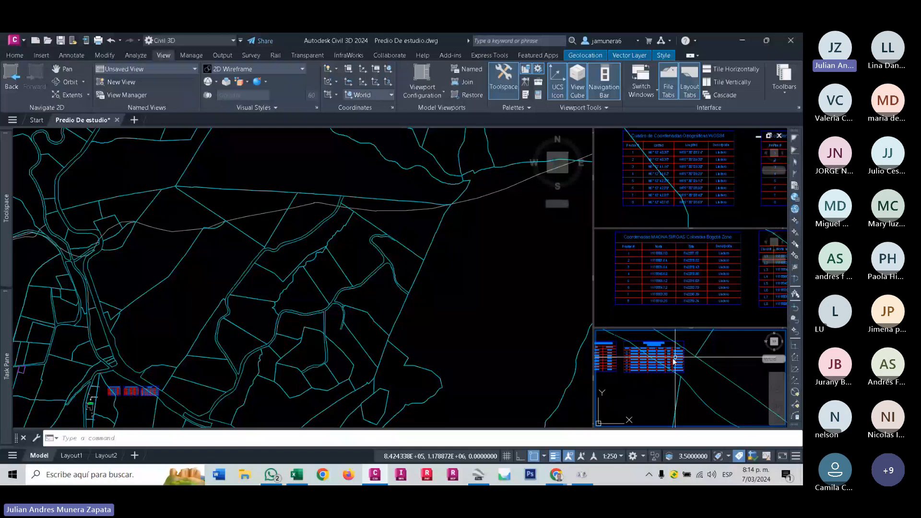
scroll(673, 360, "up", 4)
Recentre the MAGNA-SIRGAS coordinates table within the middle small viewport.
left_click(537, 345)
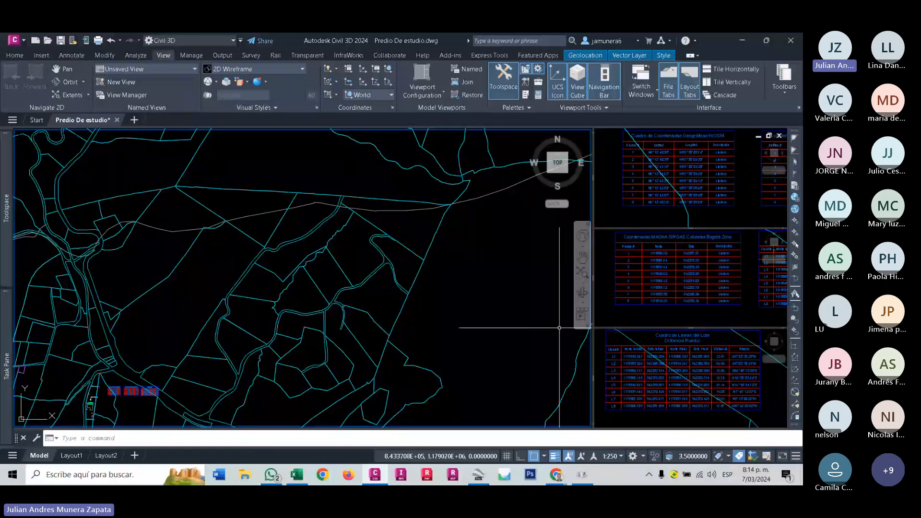
left_click(675, 256)
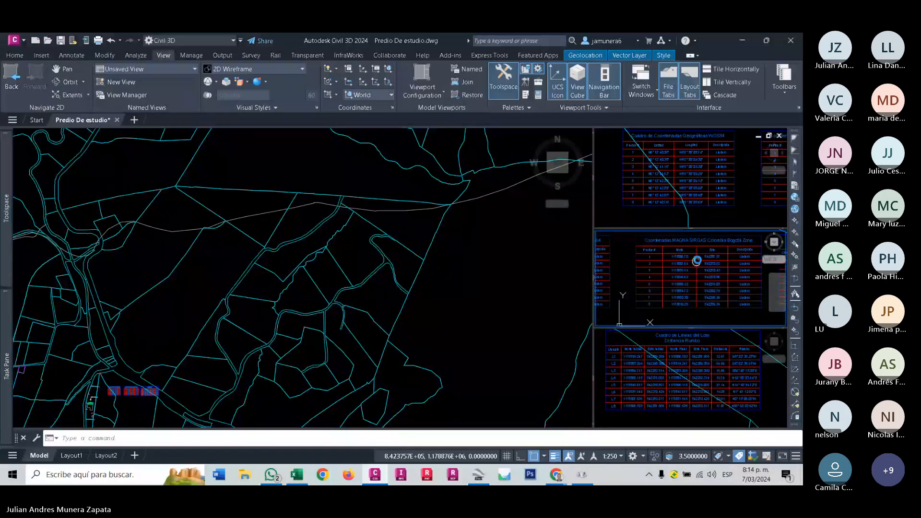
mouse_move(675, 256)
middle_mouse_down()
mouse_move(692, 261)
mouse_move(681, 259)
middle_mouse_up()
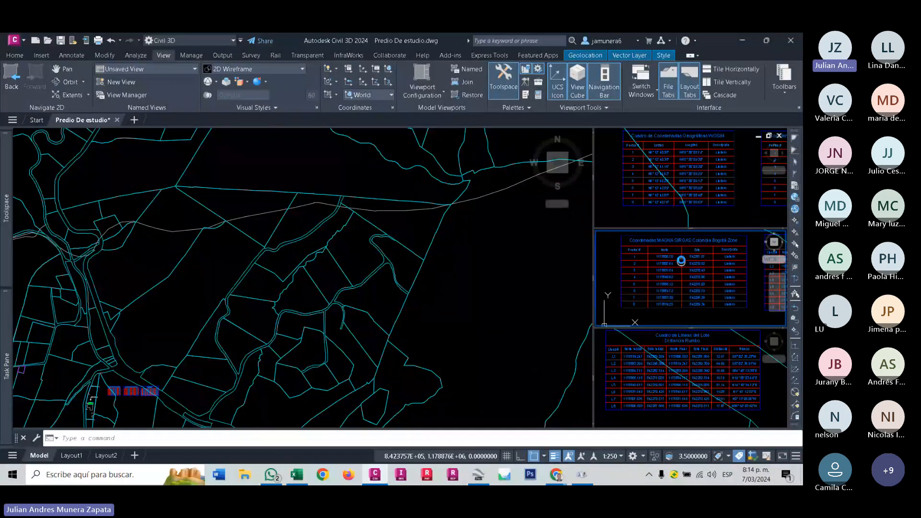
Frame the magenta study lot just south of the road in the main viewport and select its boundary polyline.
left_click(163, 358)
scroll(163, 358, "up", 3)
middle_click_drag(29, 398, 163, 359)
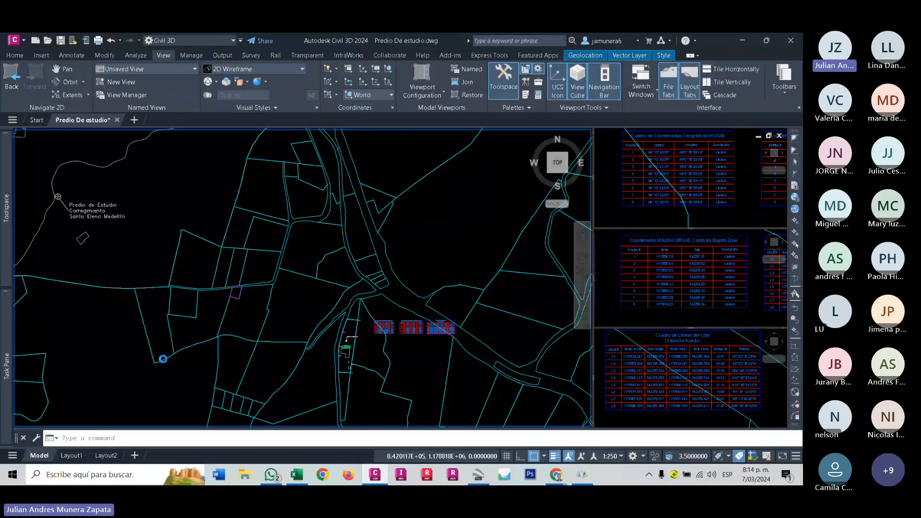
scroll(155, 324, "up", 2)
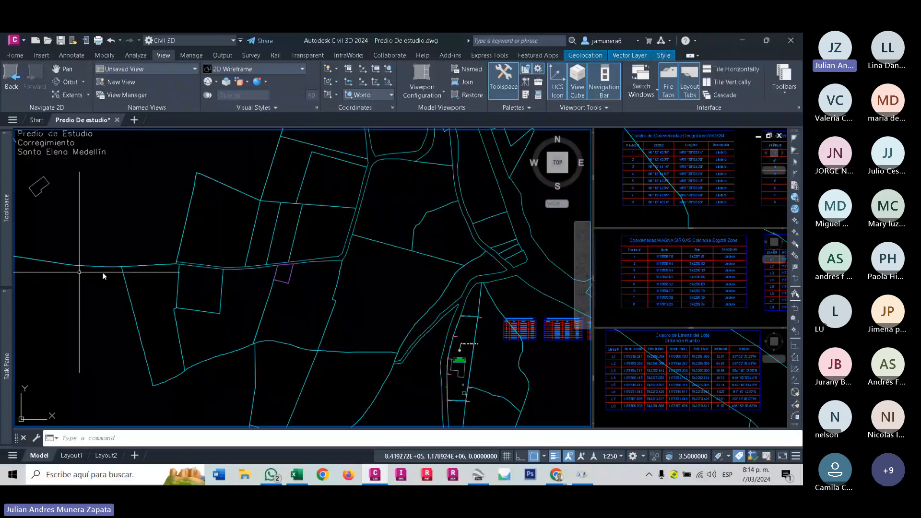
scroll(287, 275, "up", 2)
left_click(287, 274)
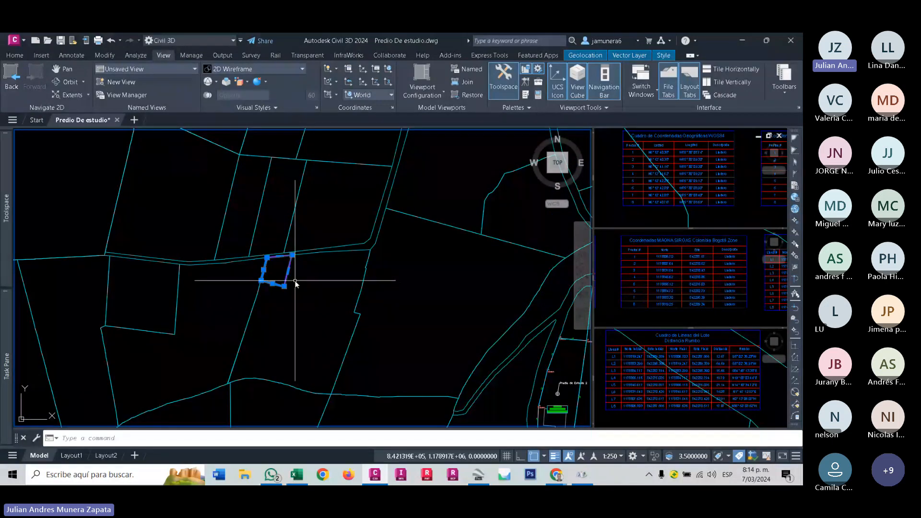
Open the point creation tools and bring up the point import options, then dismiss the import.
left_click(72, 55)
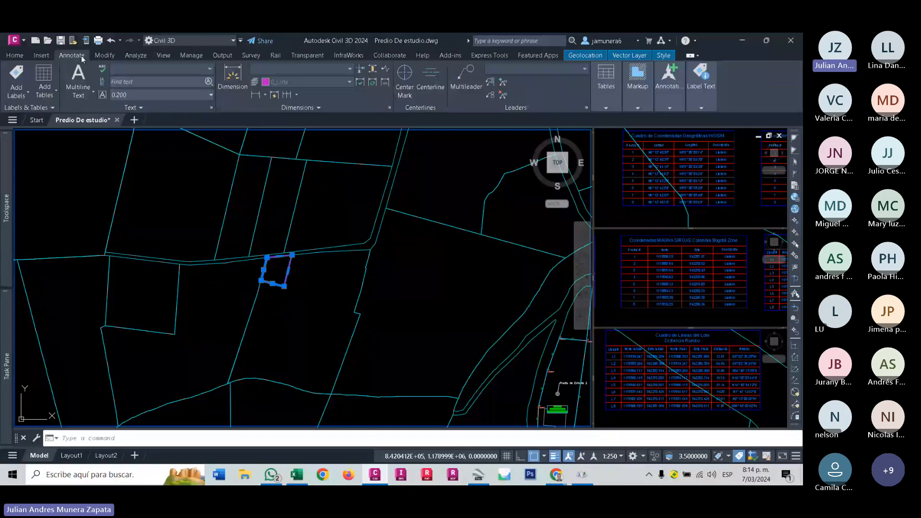
left_click(14, 56)
left_click(162, 70)
left_click(205, 83)
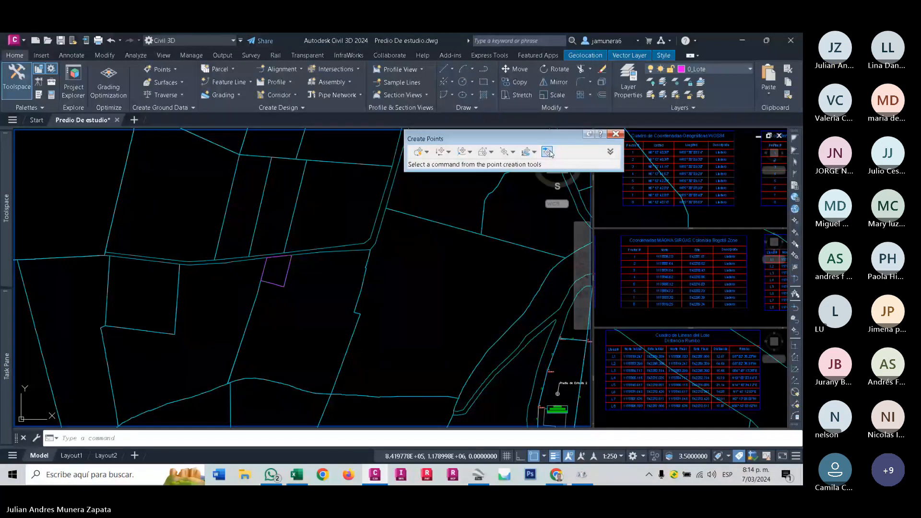
left_click(548, 152)
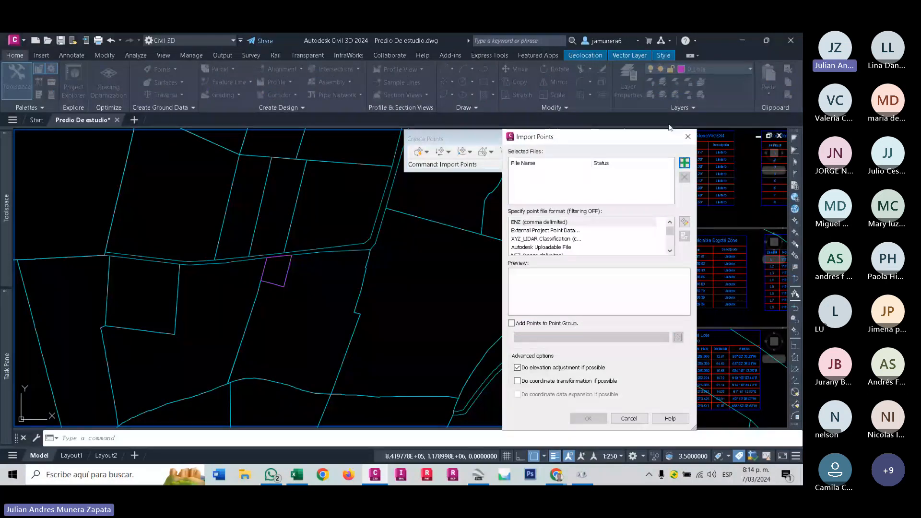
key("Escape")
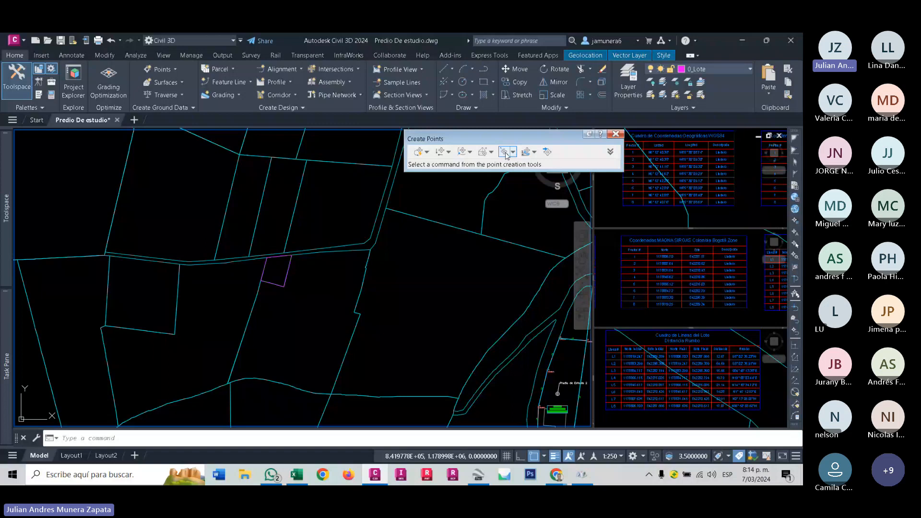
Create points automatically at every vertex of the magenta lot polyline, giving each one the description Lindero.
left_click(426, 152)
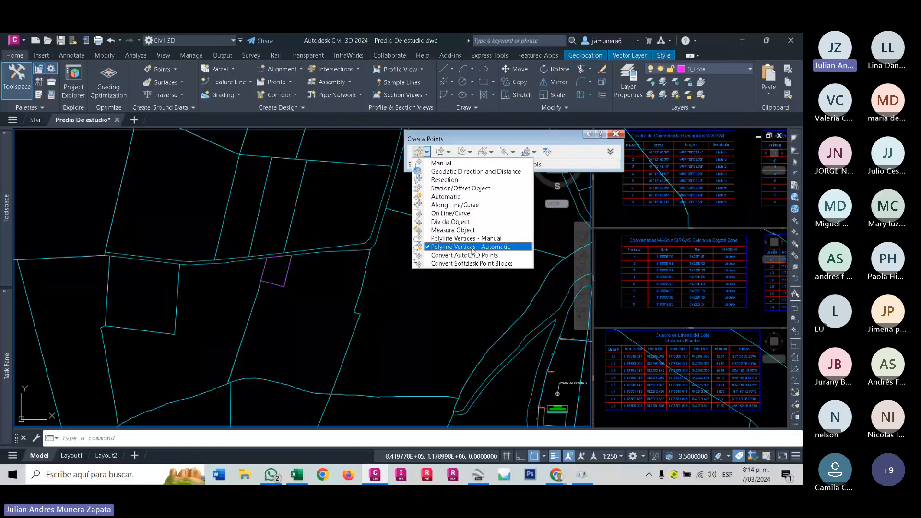
left_click(473, 250)
scroll(287, 274, "up", 7)
left_click(287, 275)
type("L")
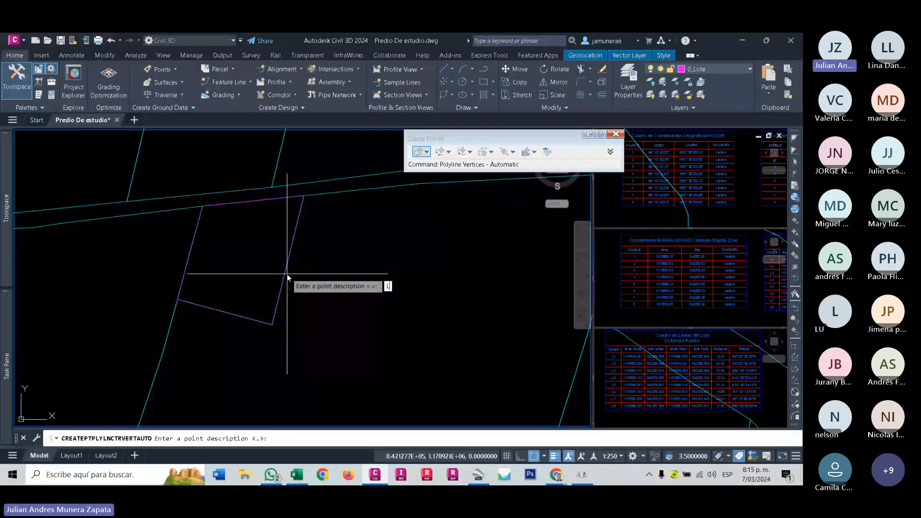
type("indero")
key("Return")
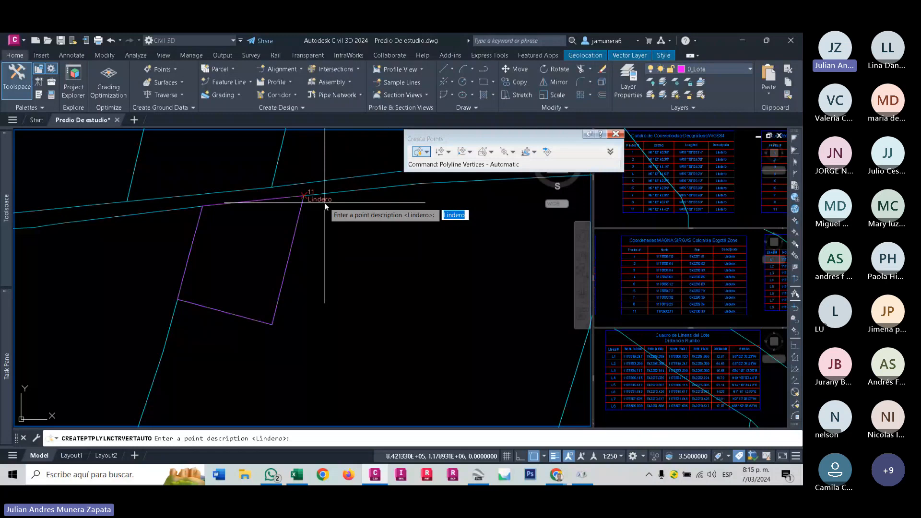
key("Return")
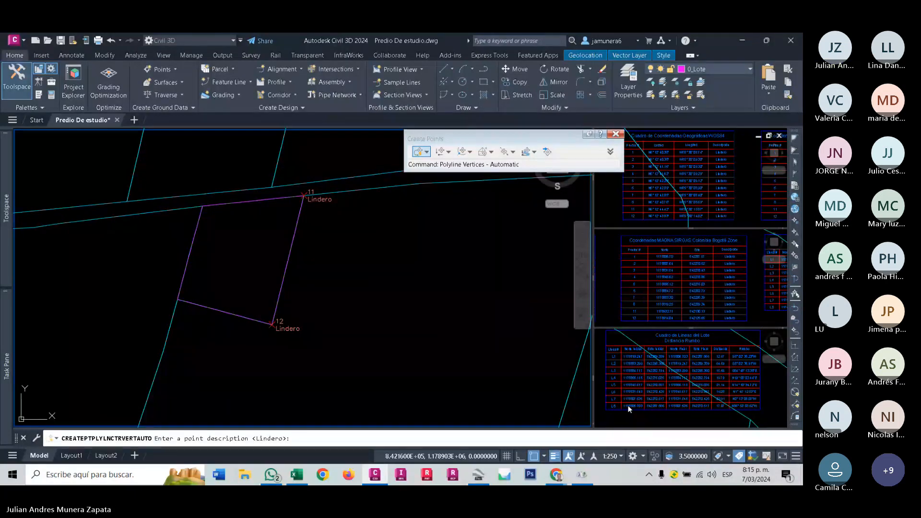
key("Return")
key("Return")
key("Return")
key("Return")
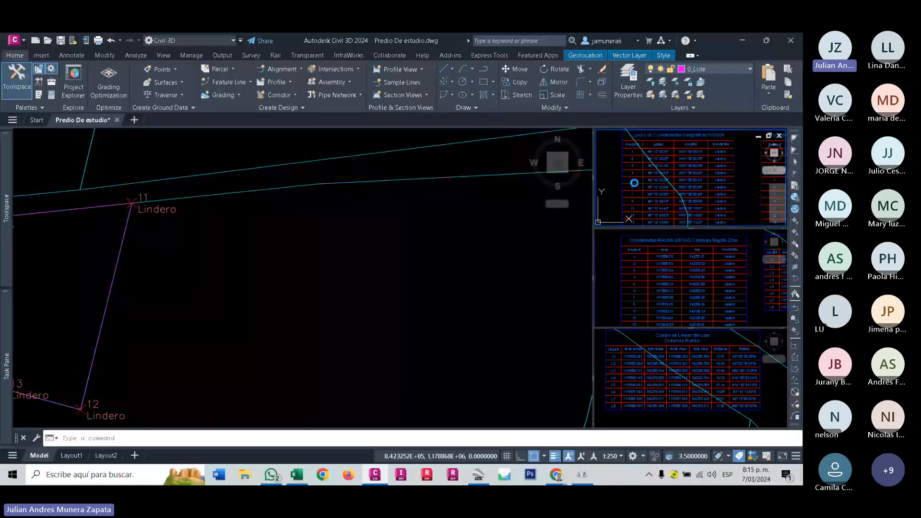
Close the map Task Pane and keep the Toolspace open beside the drawing.
scroll(633, 181, "down", 2)
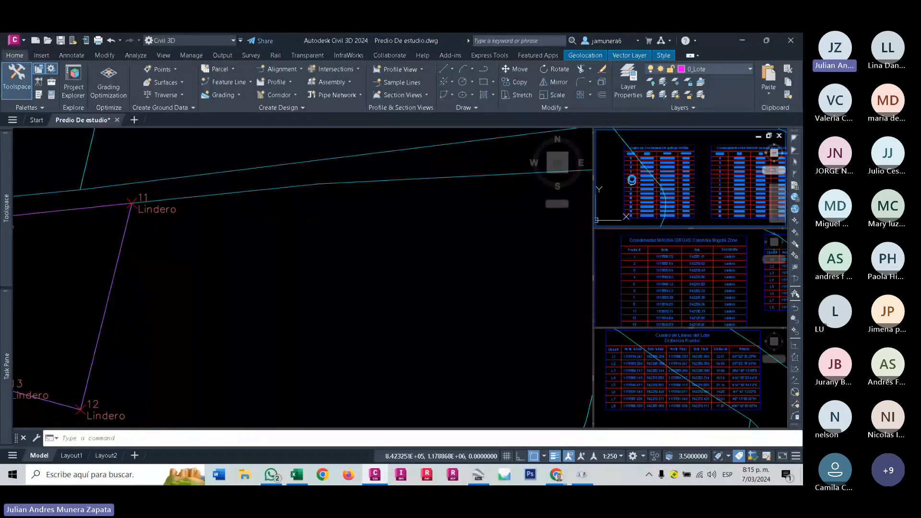
scroll(632, 180, "up", 2)
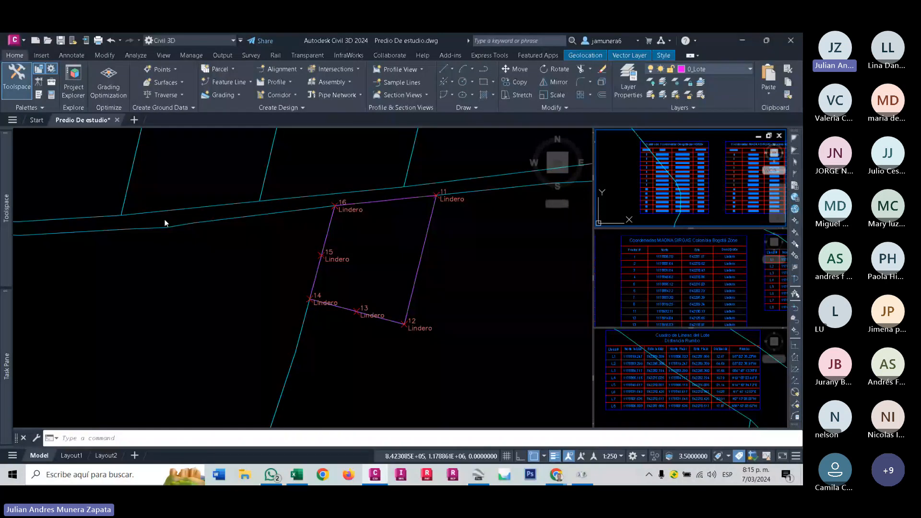
mouse_move(7, 206)
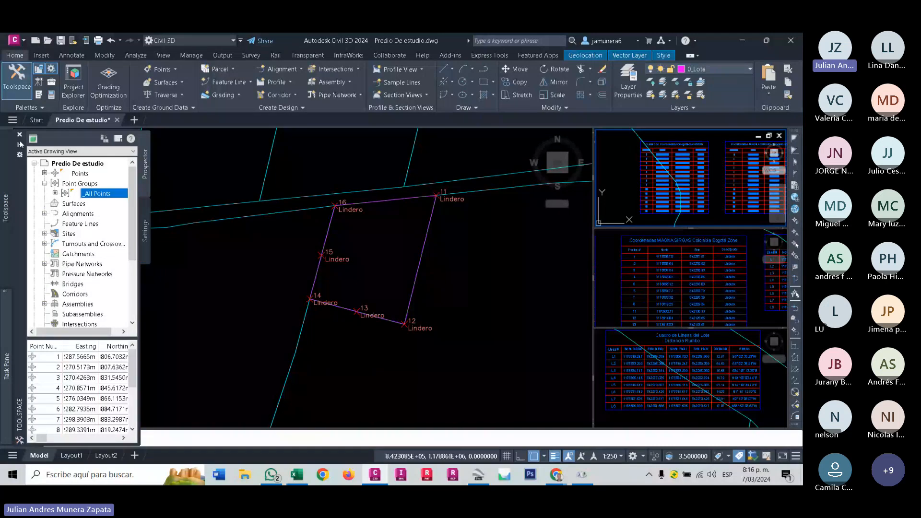
left_click(20, 144)
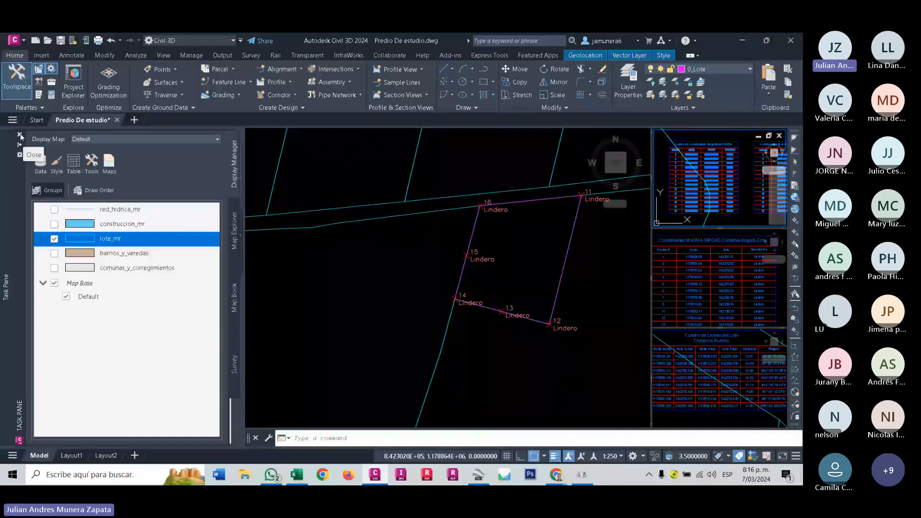
left_click(20, 136)
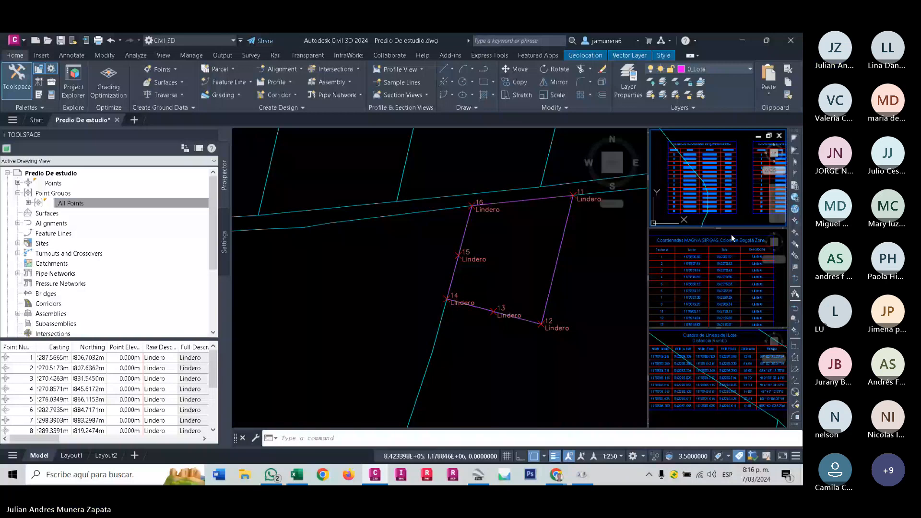
Check the details of the _All Points group and return to the main viewport.
left_click(56, 202)
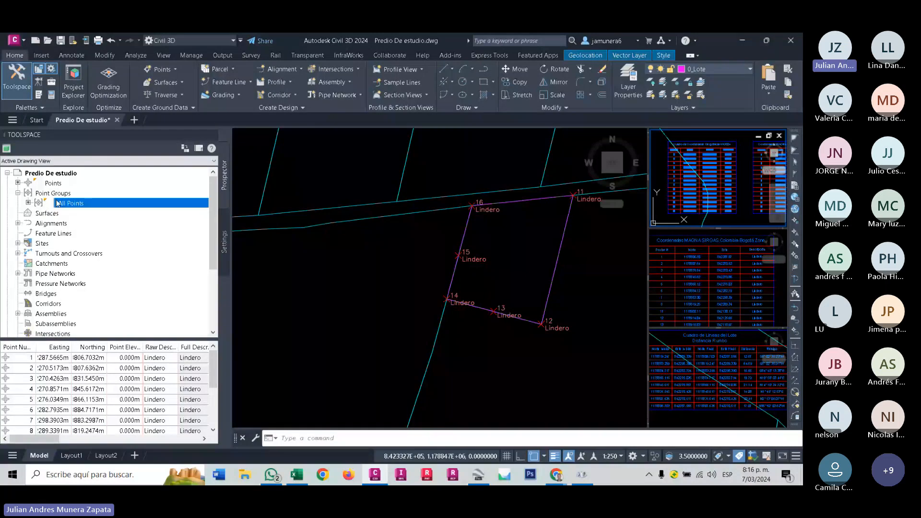
mouse_move(83, 207)
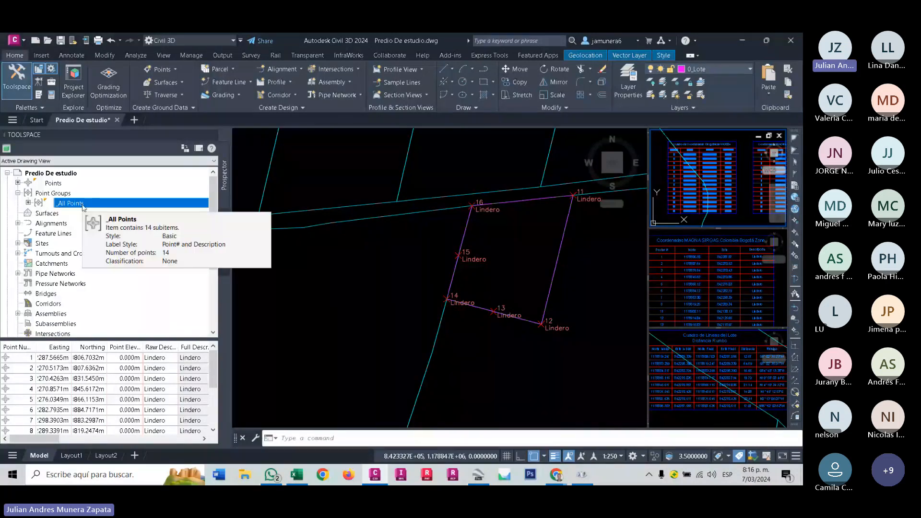
left_click(566, 249)
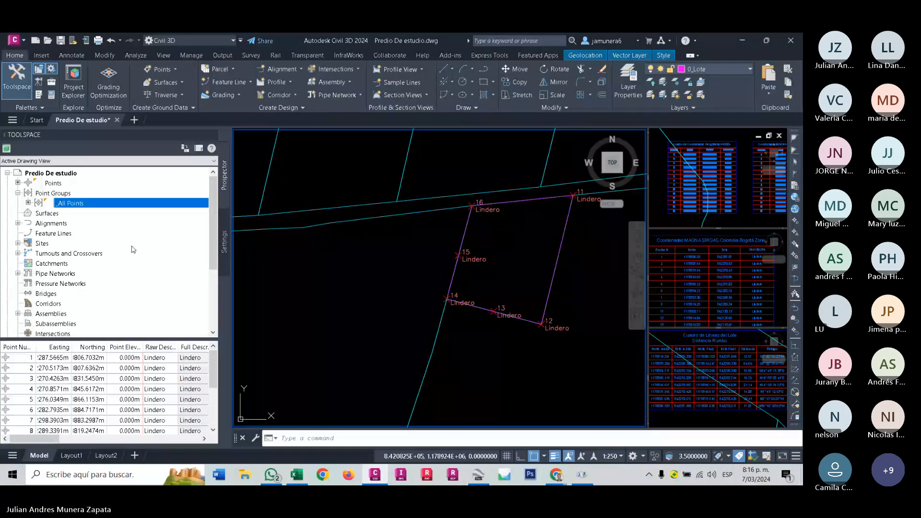
Create a point group named Predio de estudio 3 with the Point# and Description label style.
right_click(65, 193)
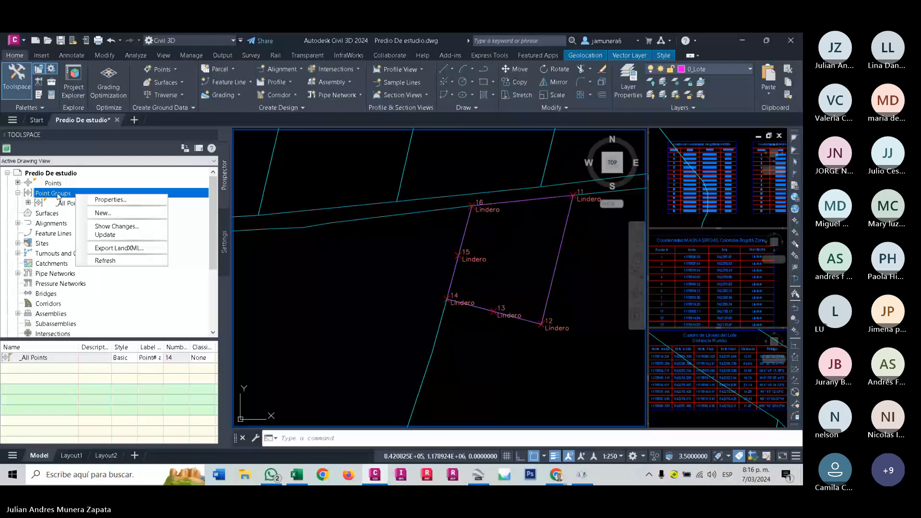
left_click(103, 212)
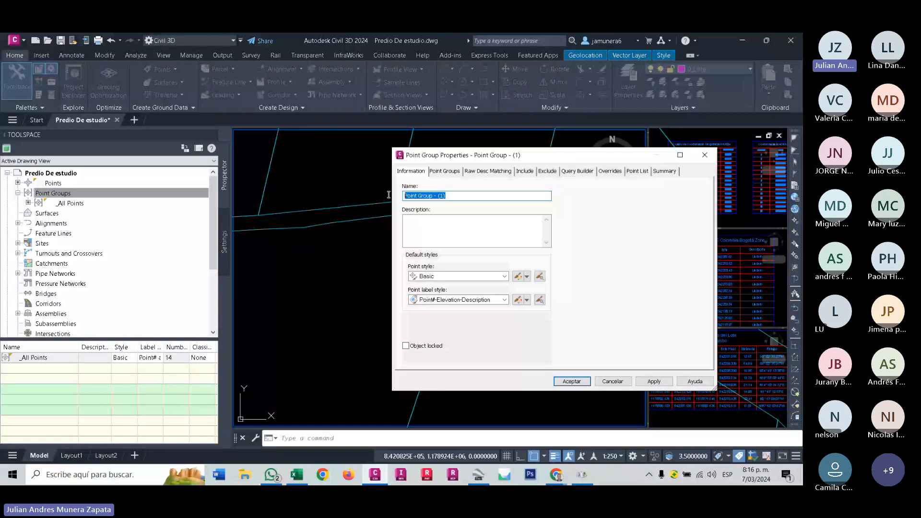
type("Predio")
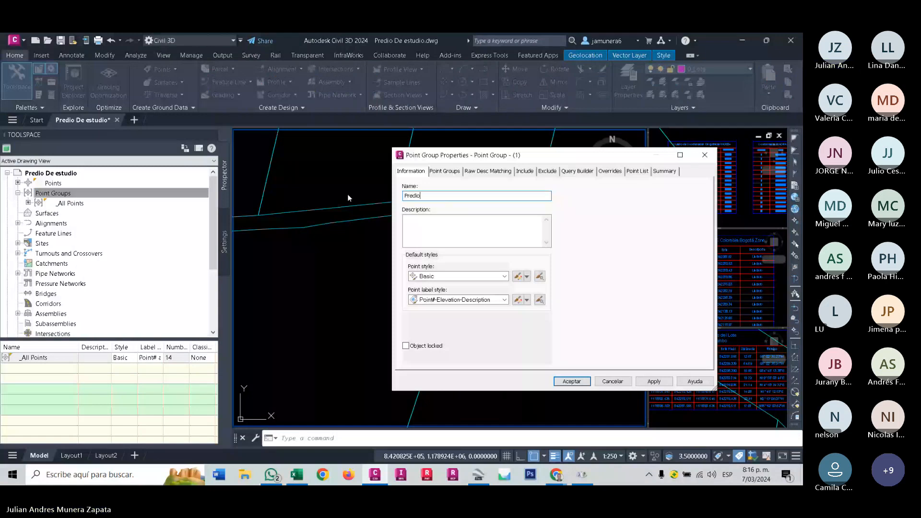
type(" de estudio 3")
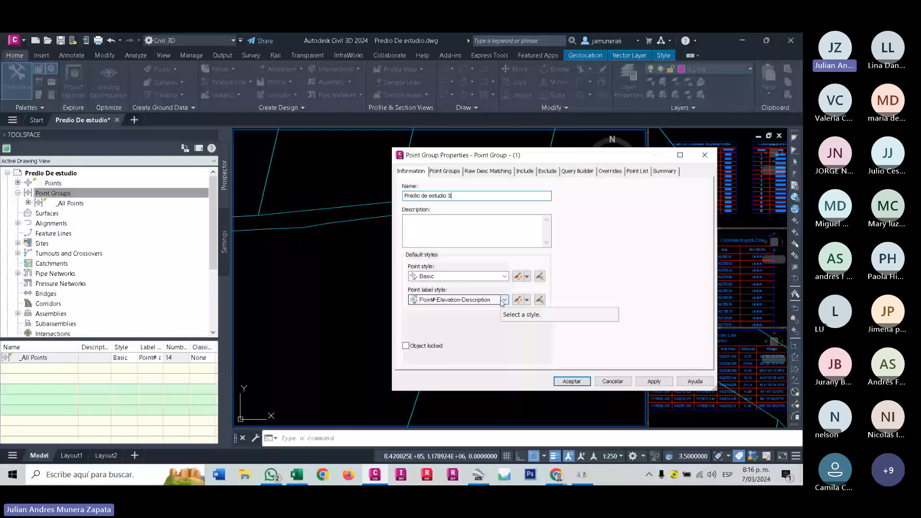
left_click(503, 299)
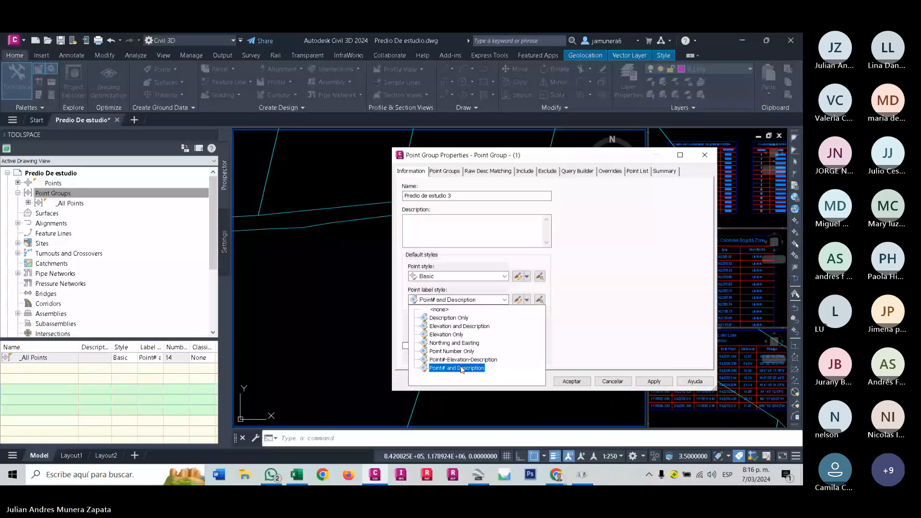
left_click(461, 369)
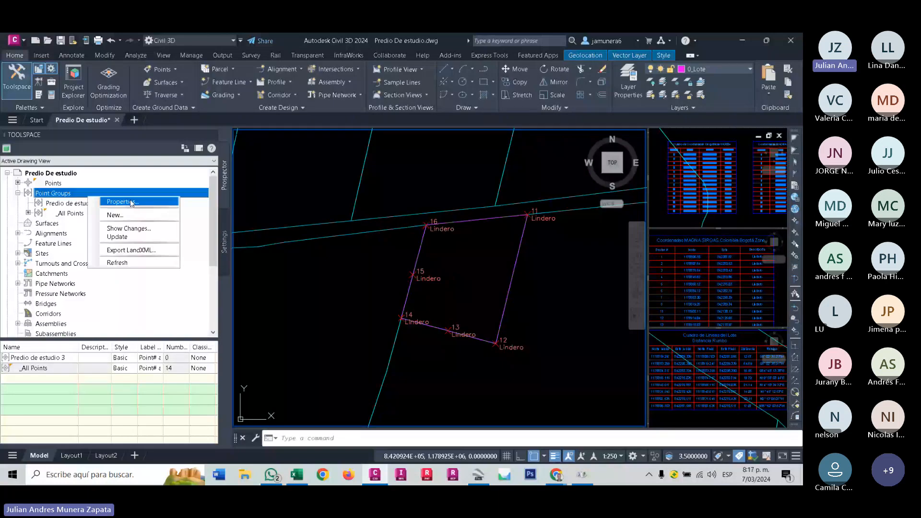
Create another point group named Predio de Estudio 2, keeping the Basic point style.
left_click(132, 202)
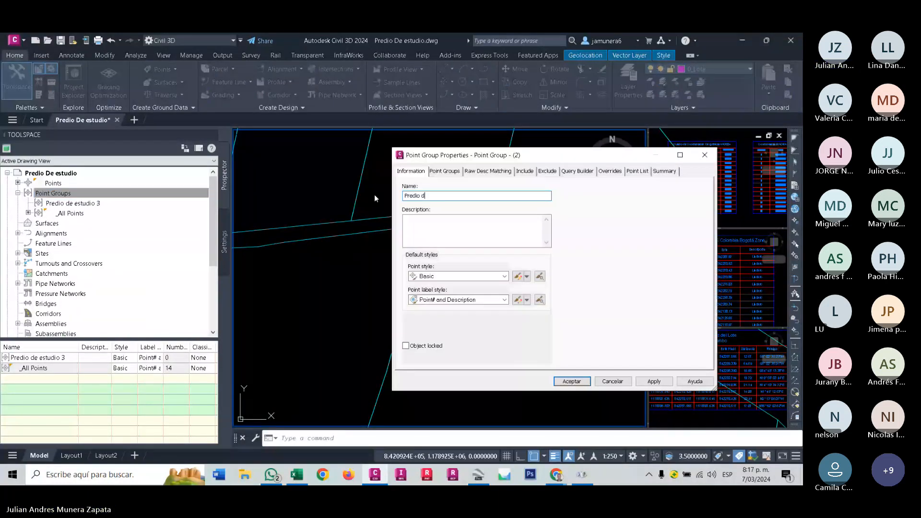
type("Predio de Estudio 2")
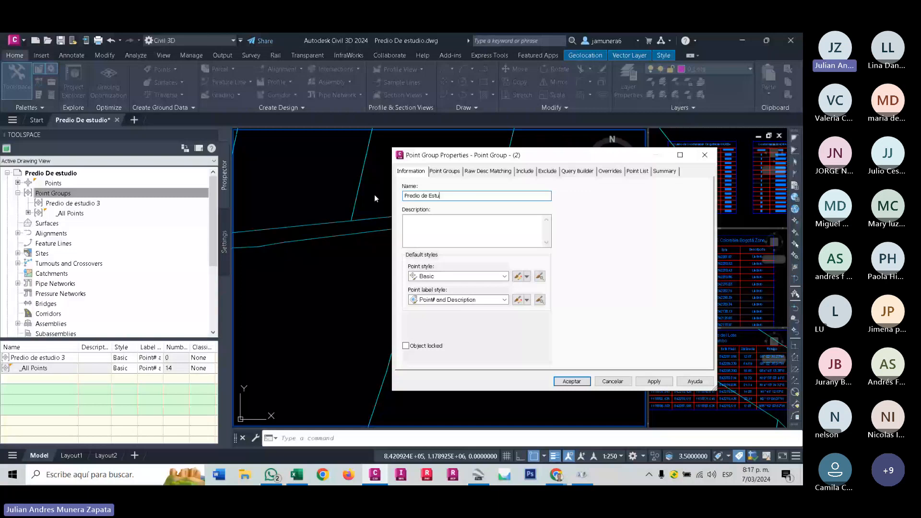
key("Return")
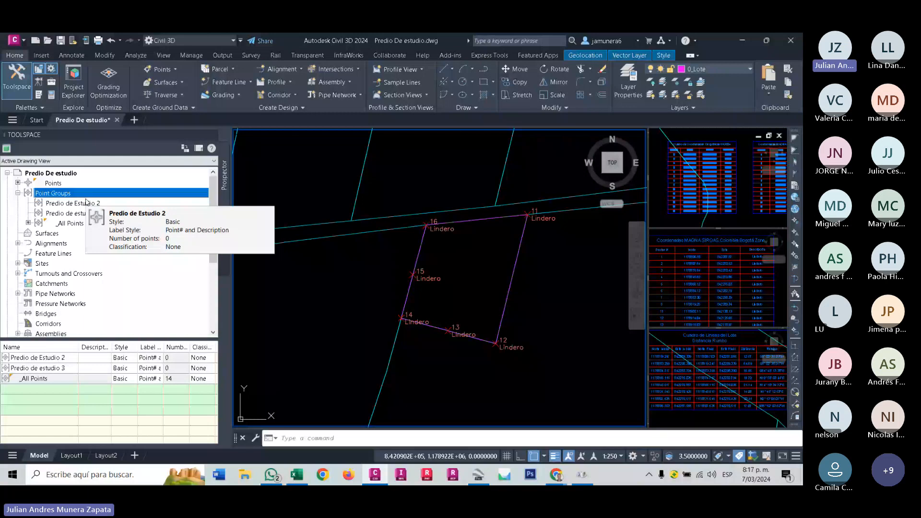
Include point numbers 1-8 in the Predio de Estudio 2 point group.
left_click(86, 203)
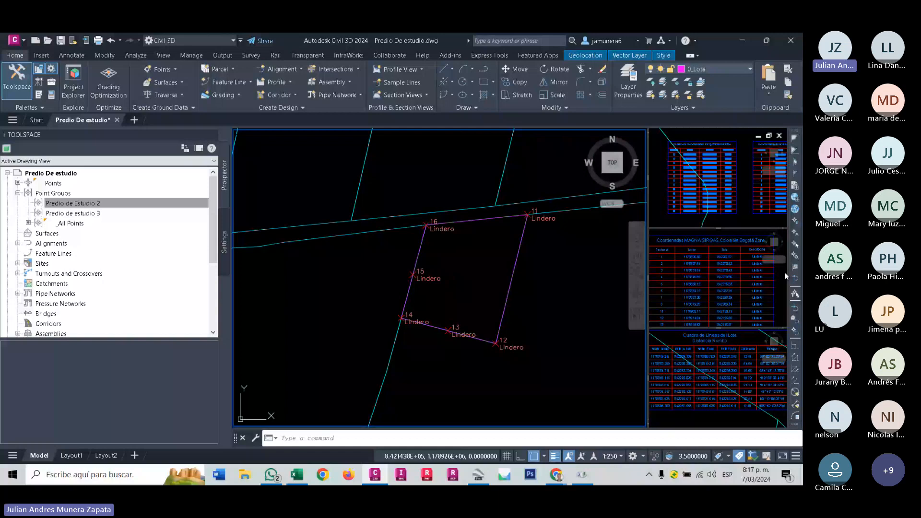
scroll(407, 256, "down", 8)
scroll(484, 295, "up", 6)
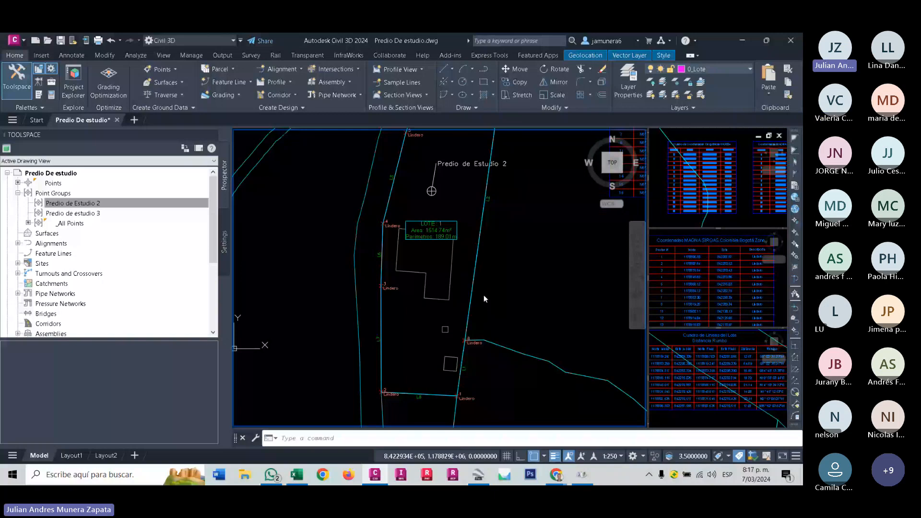
right_click(103, 202)
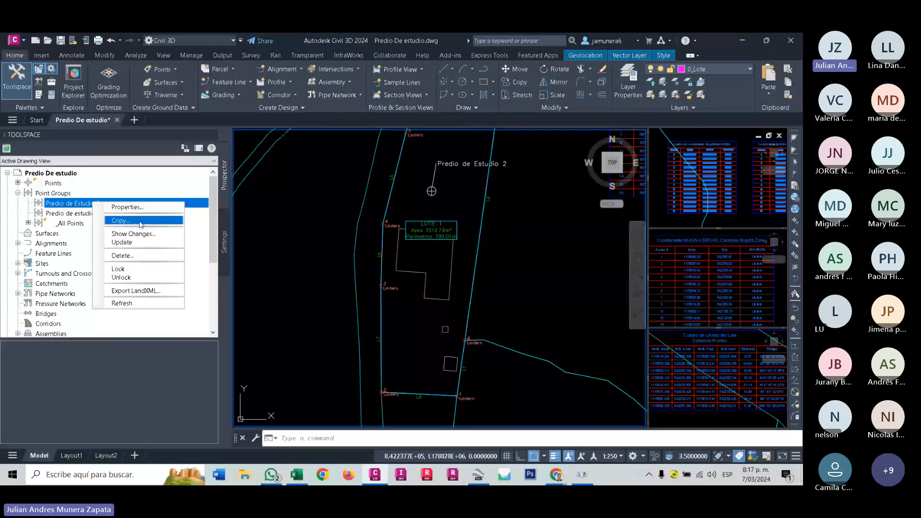
left_click(136, 209)
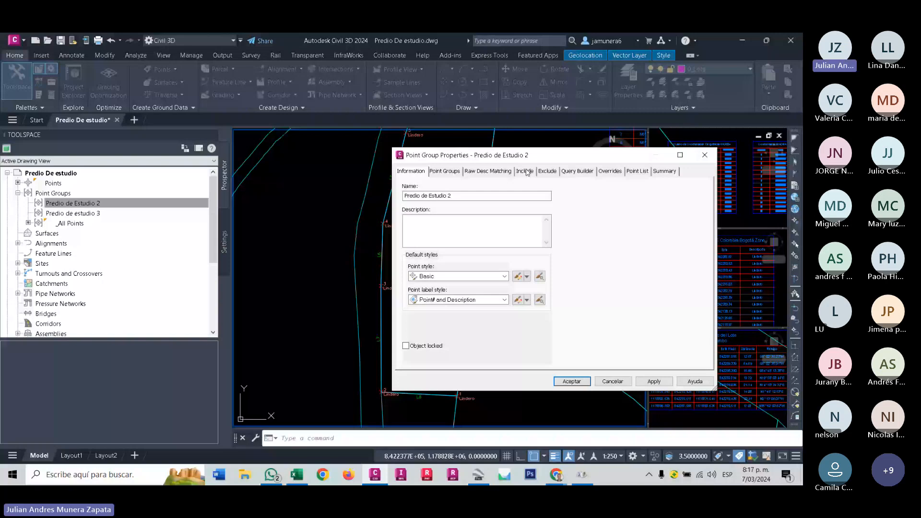
left_click(526, 171)
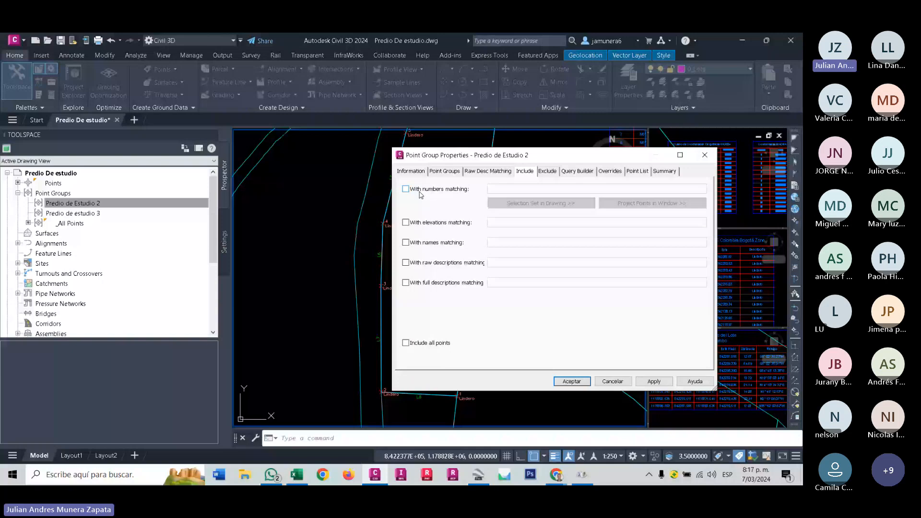
left_click(405, 189)
left_click(519, 189)
type("1")
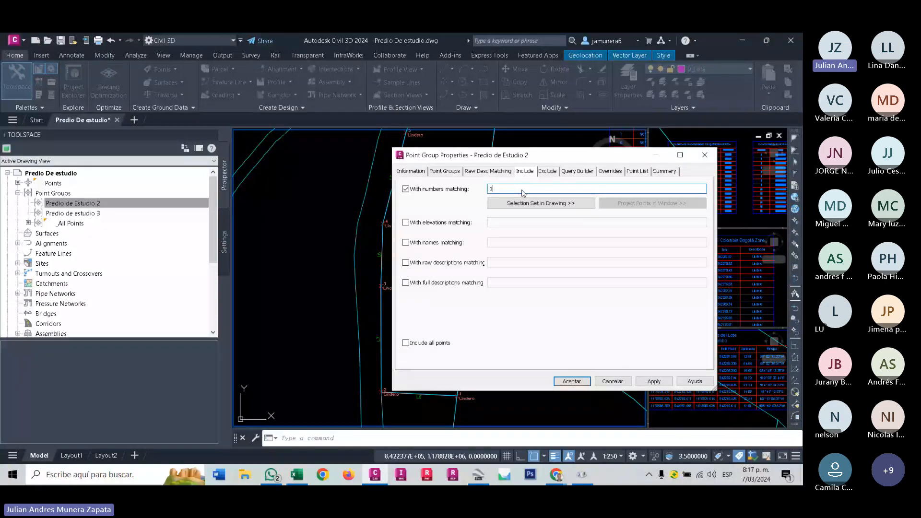
type("-8")
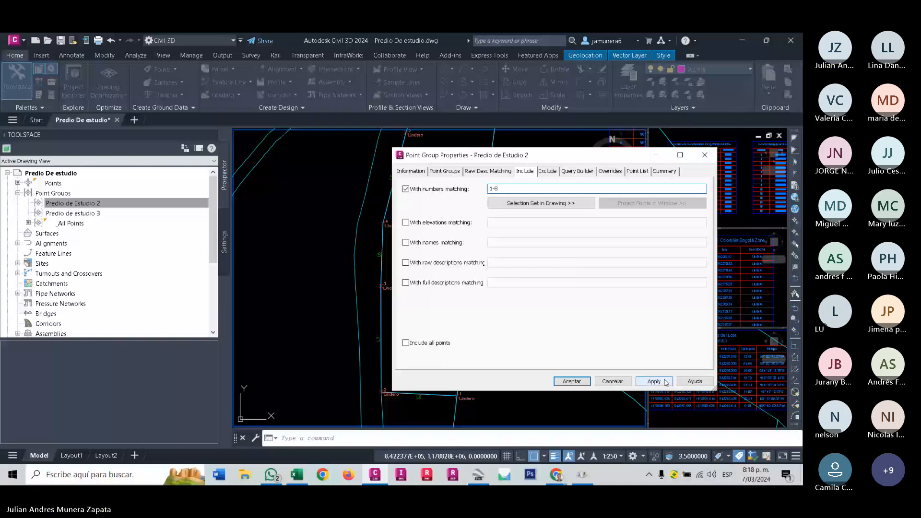
left_click(578, 384)
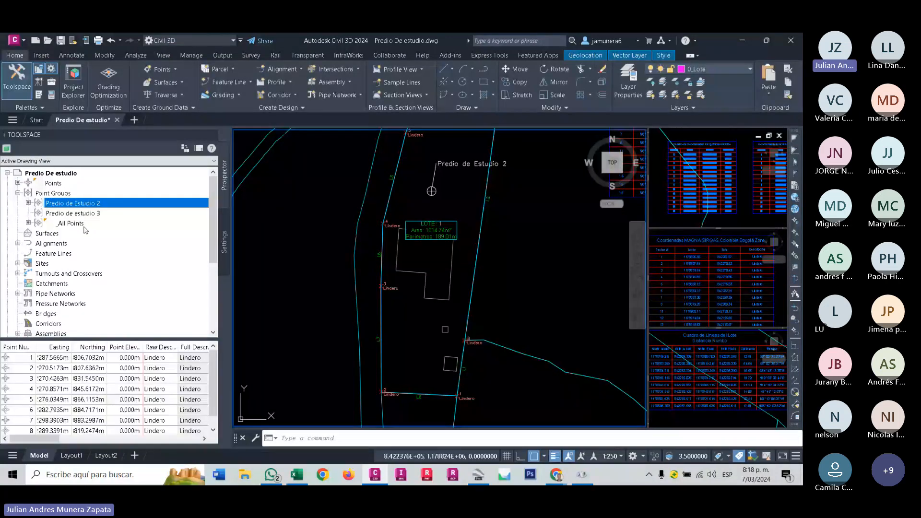
Include point numbers 11-16 in the Predio de estudio 3 point group.
double_click(73, 213)
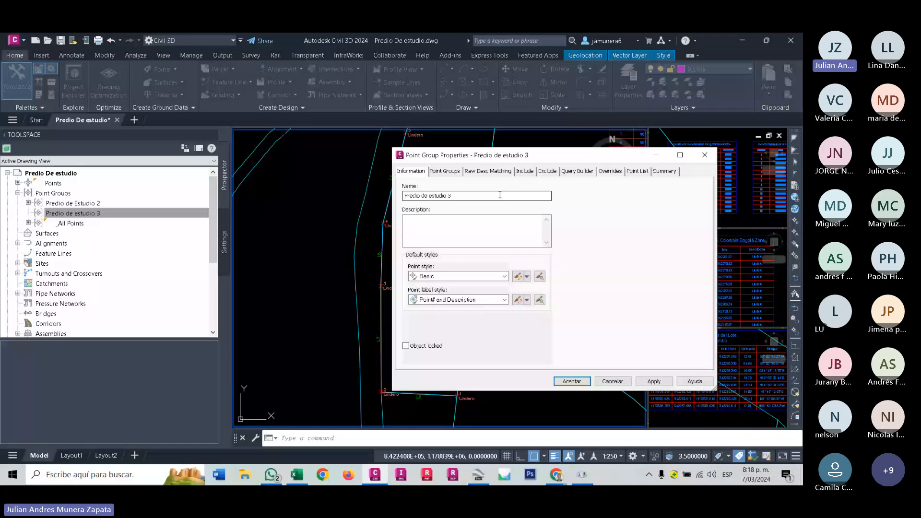
left_click(524, 171)
left_click_drag(691, 153, 331, 199)
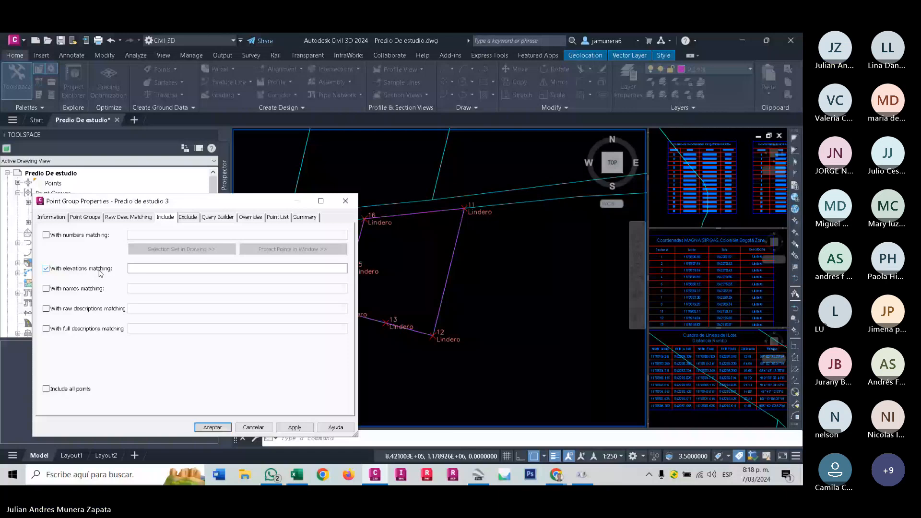
left_click(147, 234)
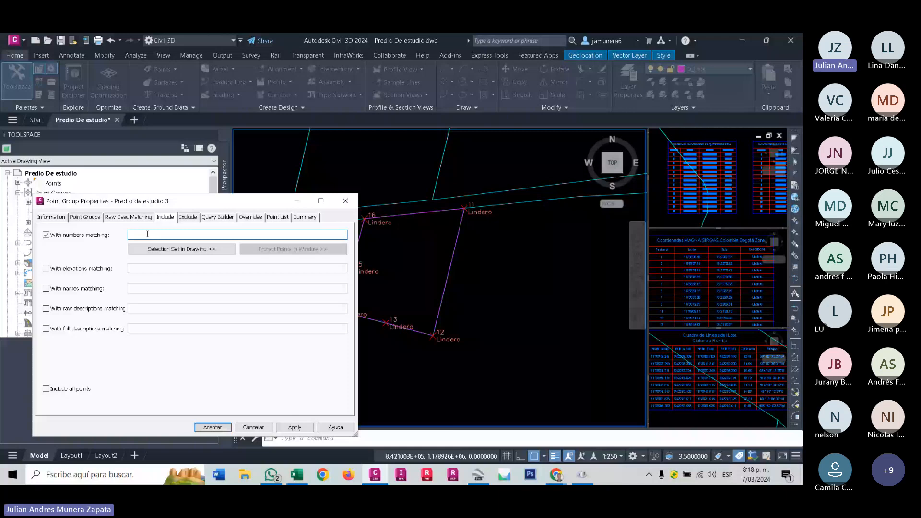
type("11")
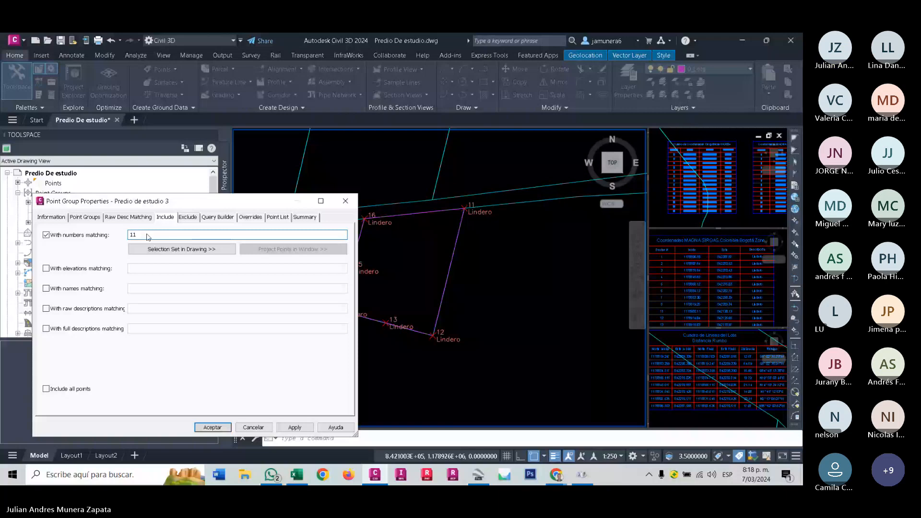
key("Return")
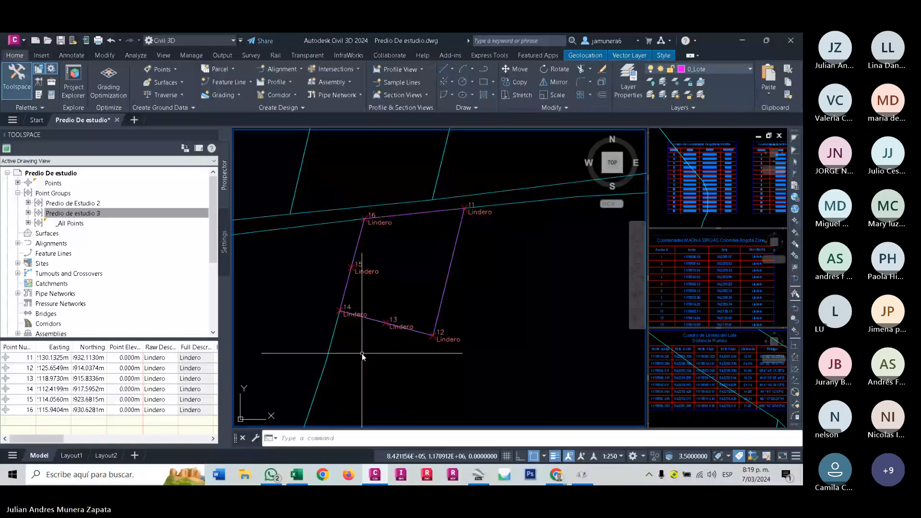
Examine the existing coordinate and boundary tables and where they lie relative to the two study lots.
scroll(363, 357, "down", 5)
middle_click_drag(364, 360, 376, 280)
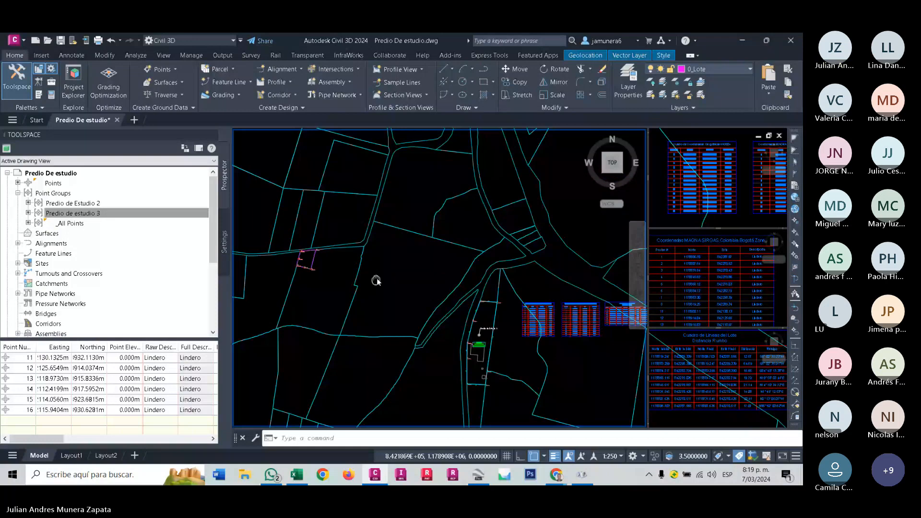
middle_click_drag(376, 280, 323, 225)
scroll(543, 281, "up", 2)
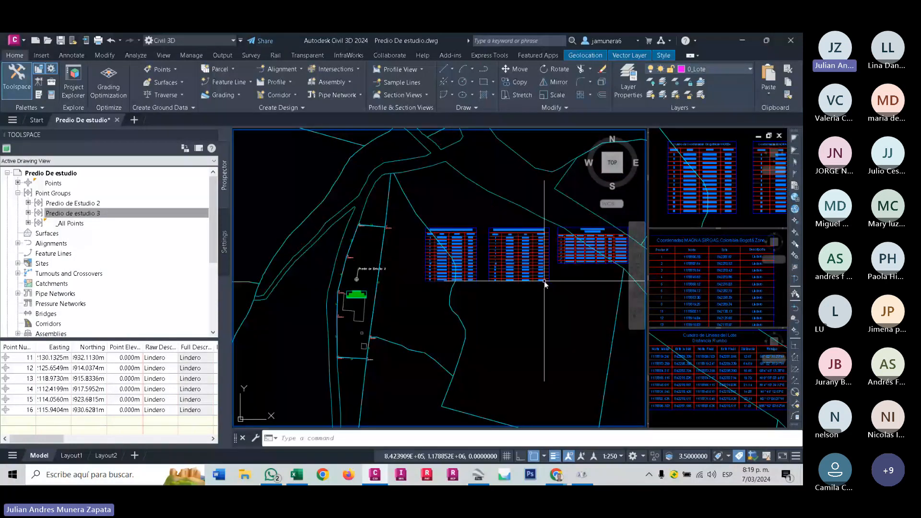
middle_click_drag(543, 283, 437, 311)
scroll(438, 312, "up", 2)
left_click(437, 312)
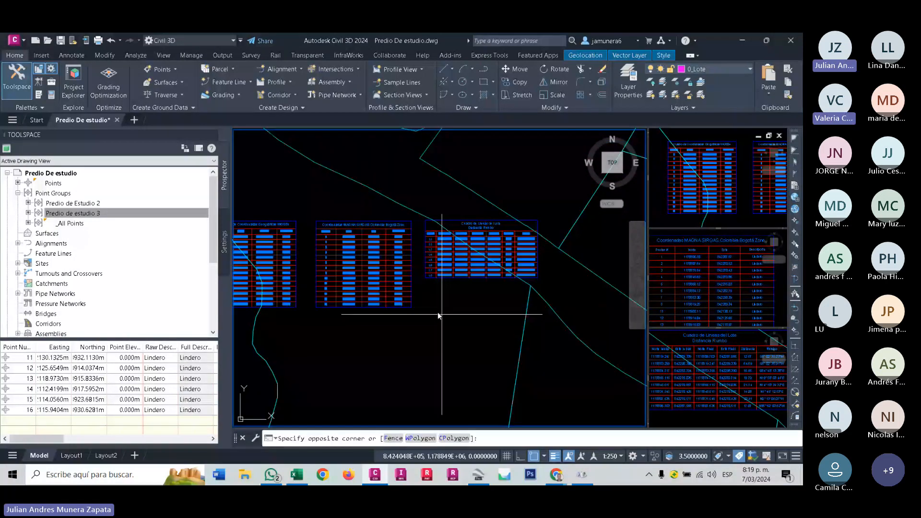
left_click(339, 259)
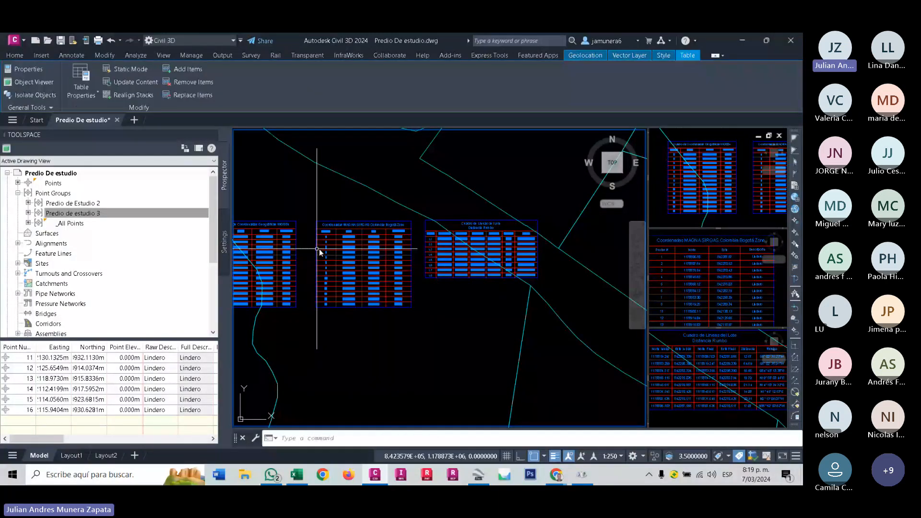
key("Escape")
scroll(317, 248, "down", 4)
middle_click_drag(317, 249, 459, 296)
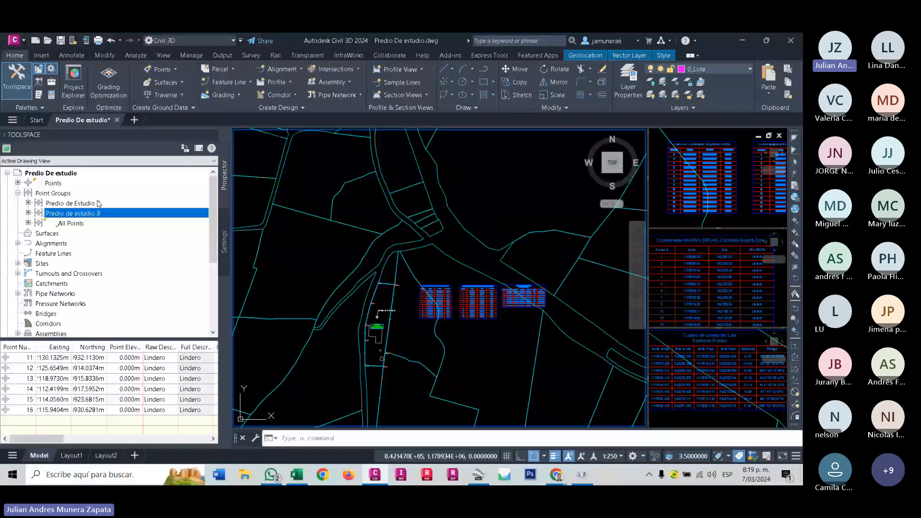
middle_click_drag(242, 216, 472, 299)
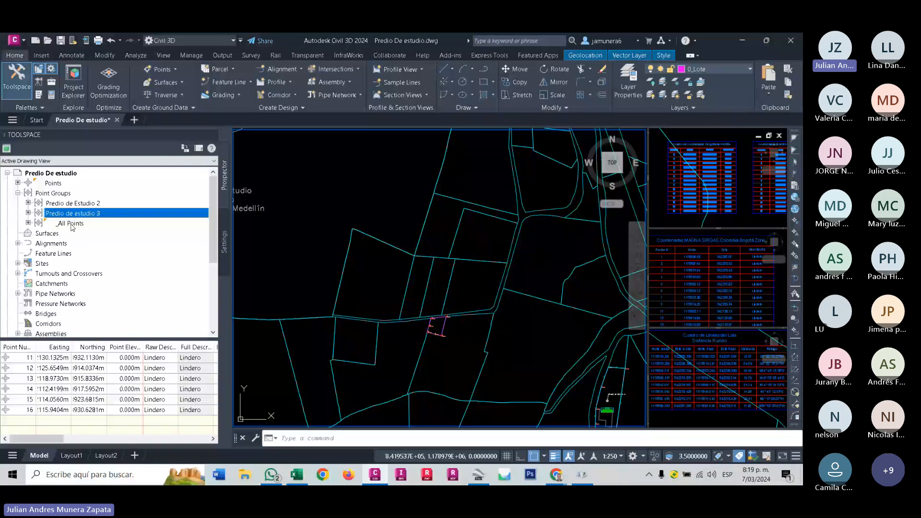
Bring up the map Task Pane and hide the lote_mr layer.
left_click(180, 329)
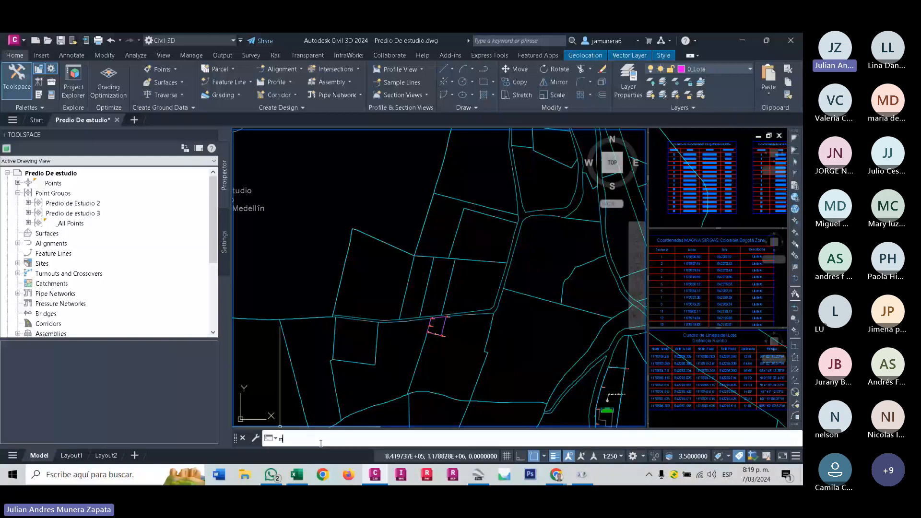
type("ma")
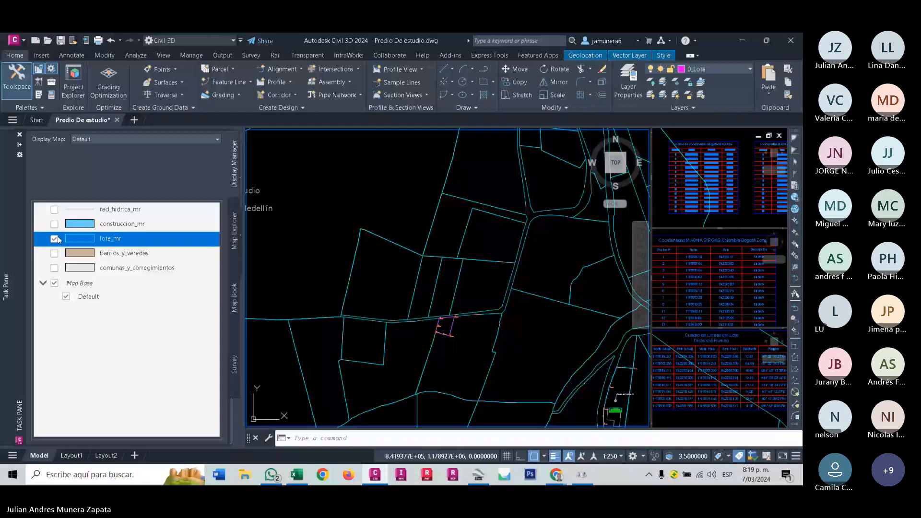
left_click(55, 238)
scroll(445, 315, "up", 2)
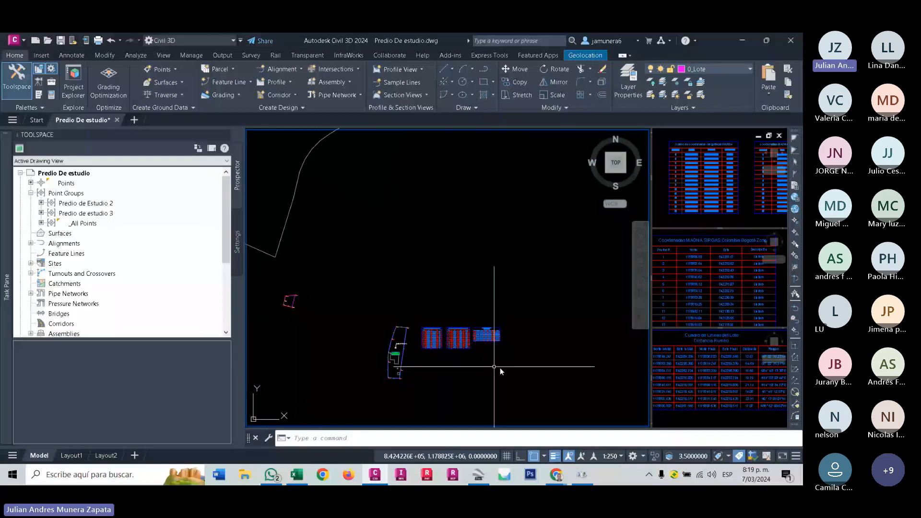
Move the three existing coordinate and boundary tables close to the lot with points 11 to 16.
left_click_drag(500, 367, 432, 315)
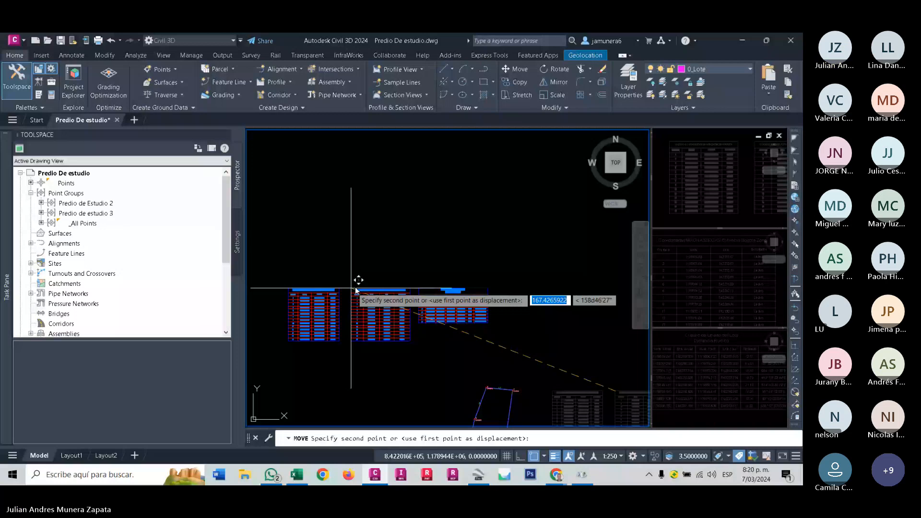
right_click(95, 206)
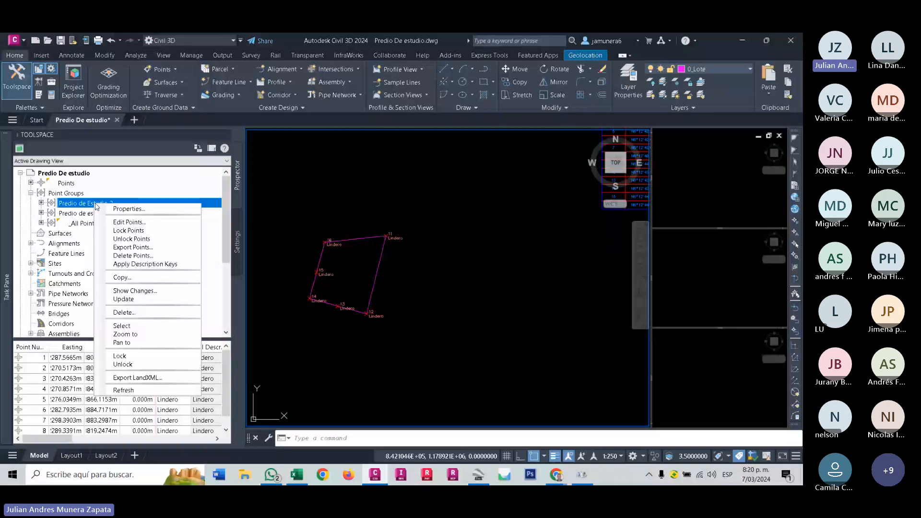
left_click(378, 260)
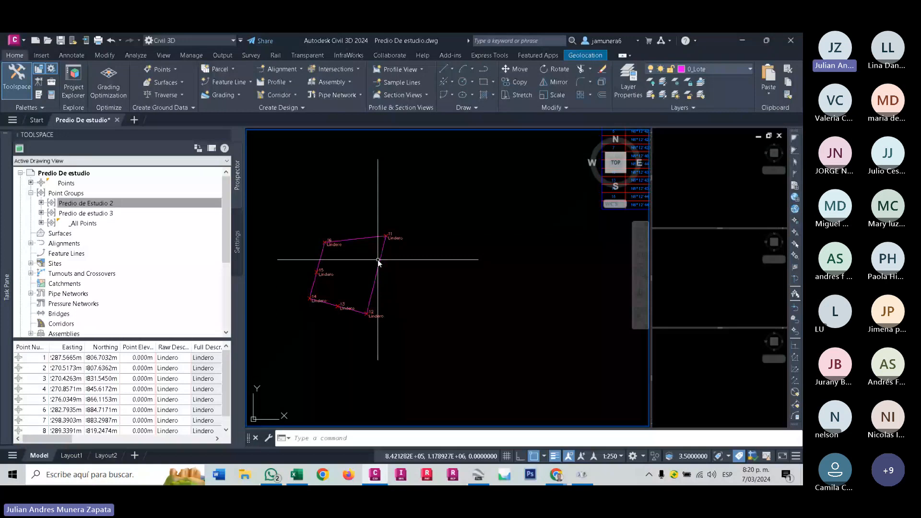
Add a dynamic PNEZD format point table for the Predio de estudio 3 group beside its lot.
middle_click_drag(378, 263, 363, 269)
left_click(72, 56)
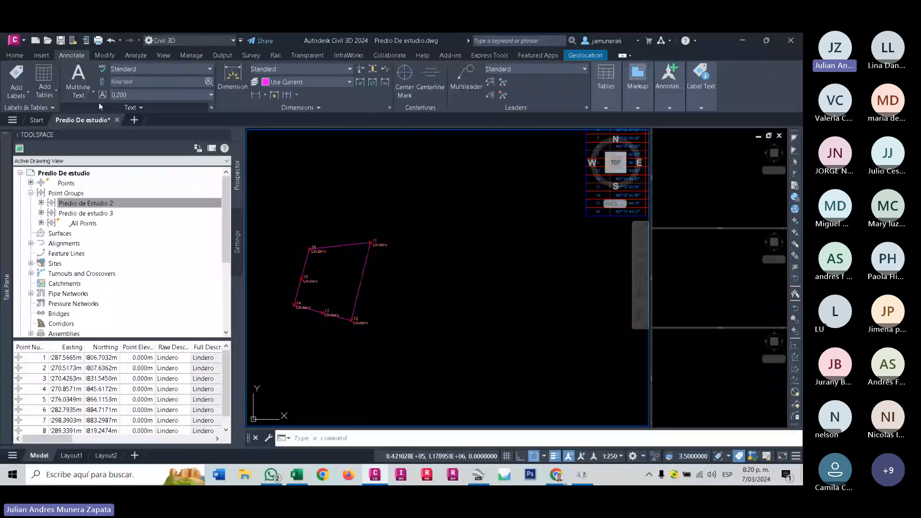
left_click(44, 91)
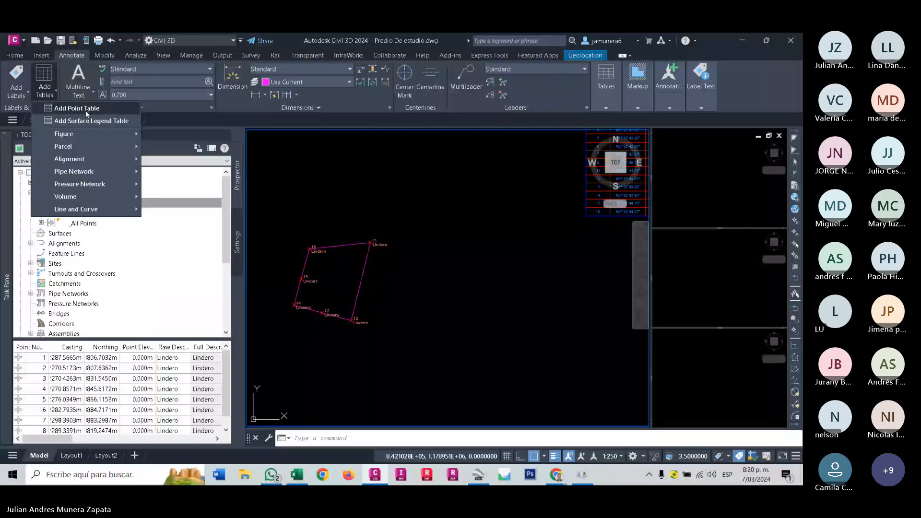
left_click(85, 111)
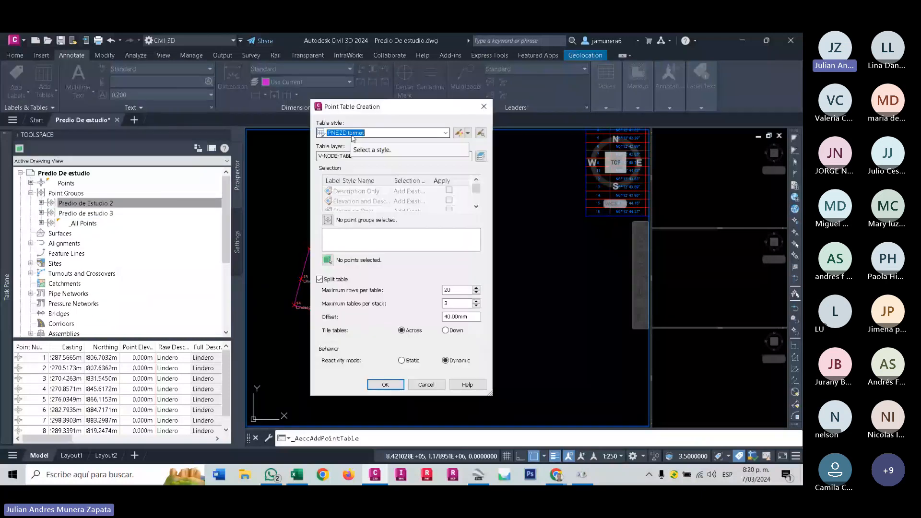
left_click(328, 219)
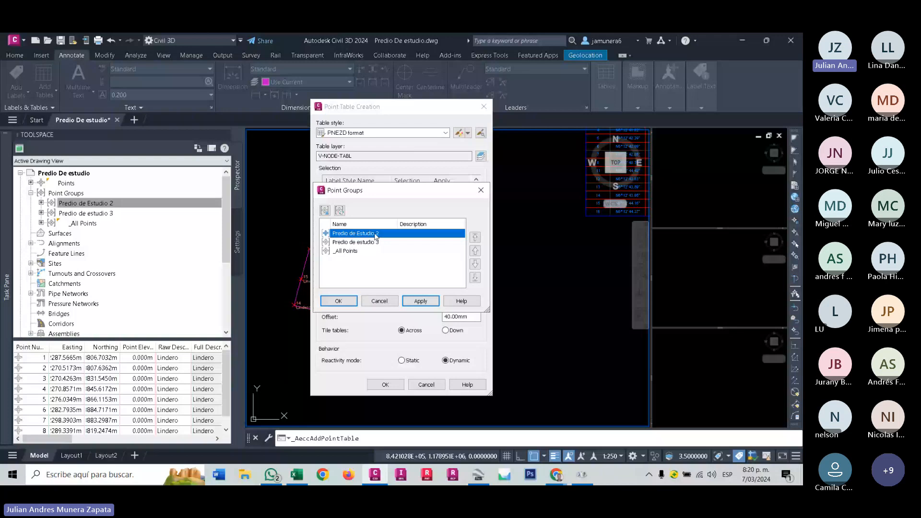
double_click(376, 241)
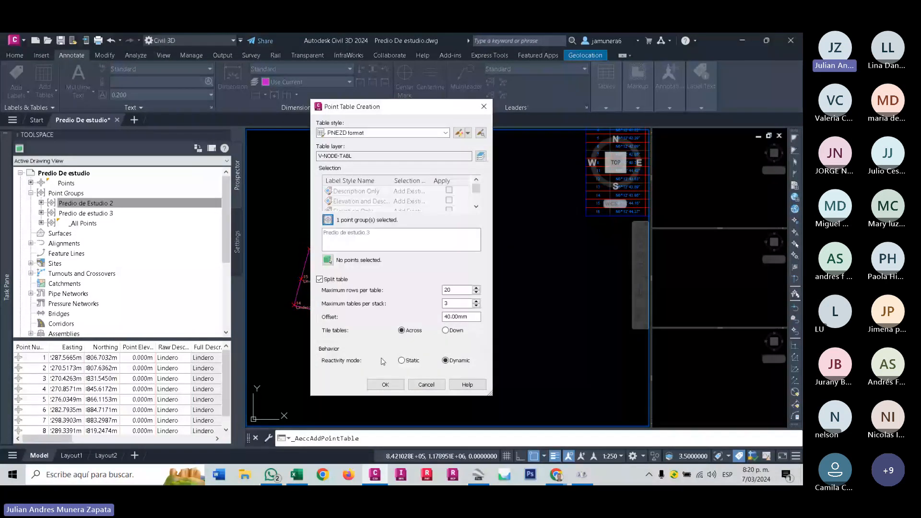
left_click(385, 384)
left_click(398, 255)
middle_click_drag(444, 307, 402, 298)
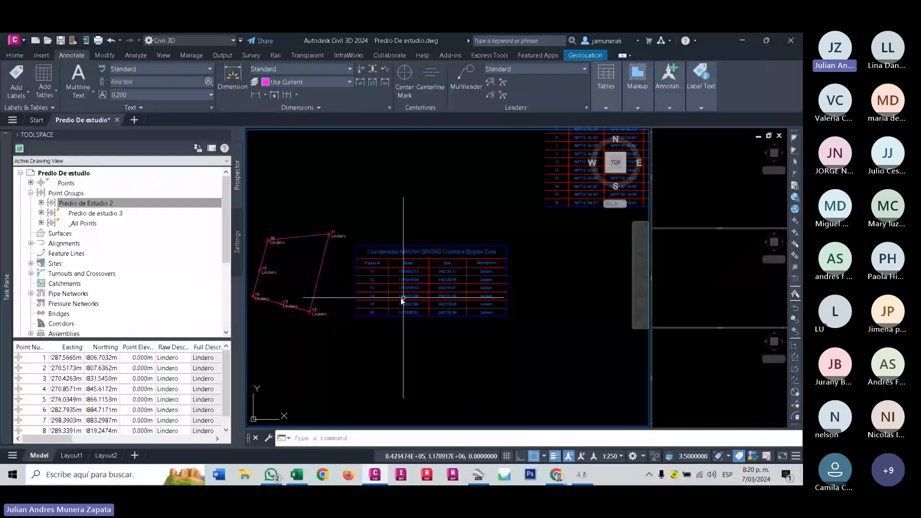
left_click(56, 87)
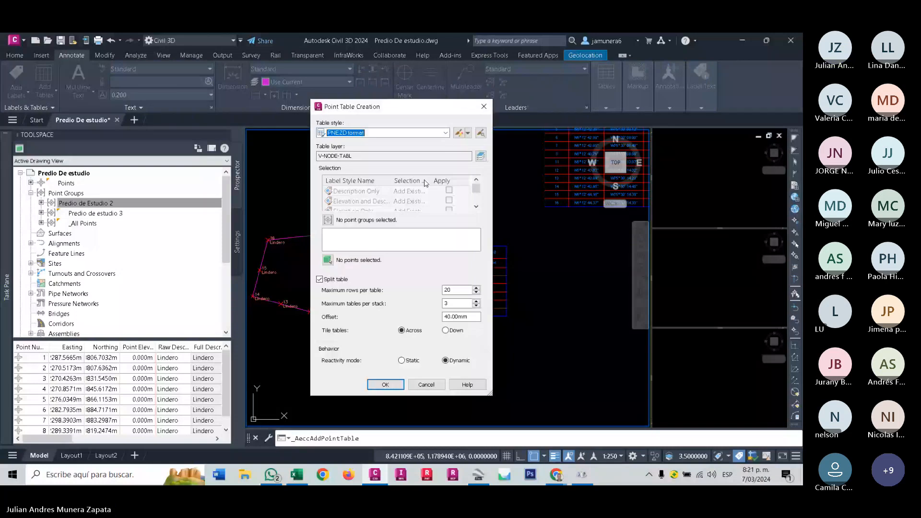
left_click(328, 219)
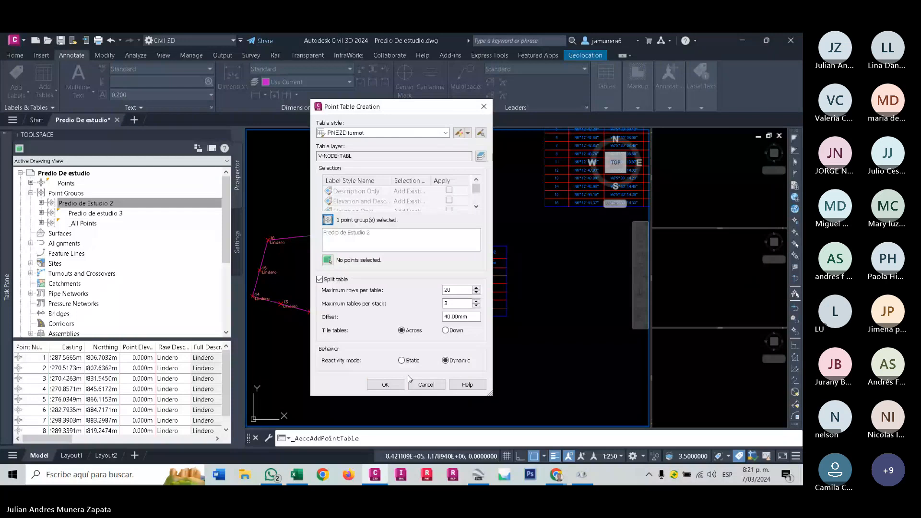
key("Return")
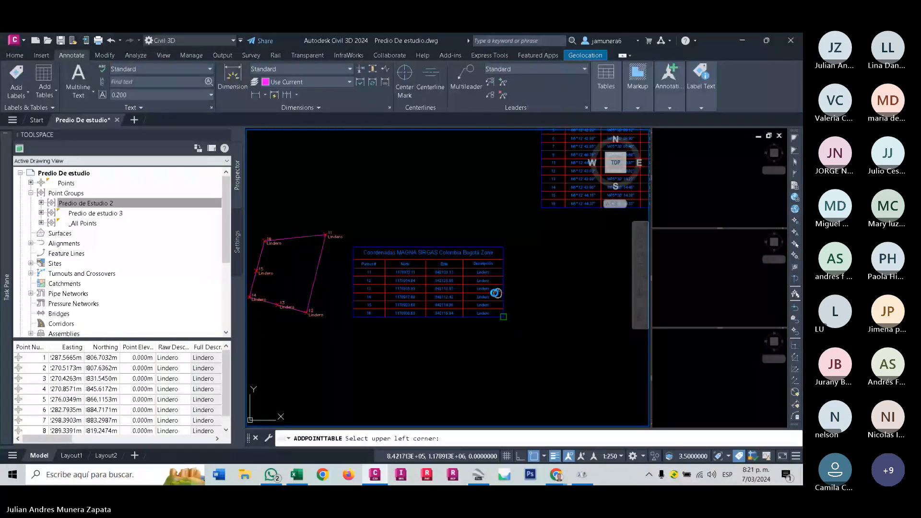
middle_click_drag(497, 293, 352, 292)
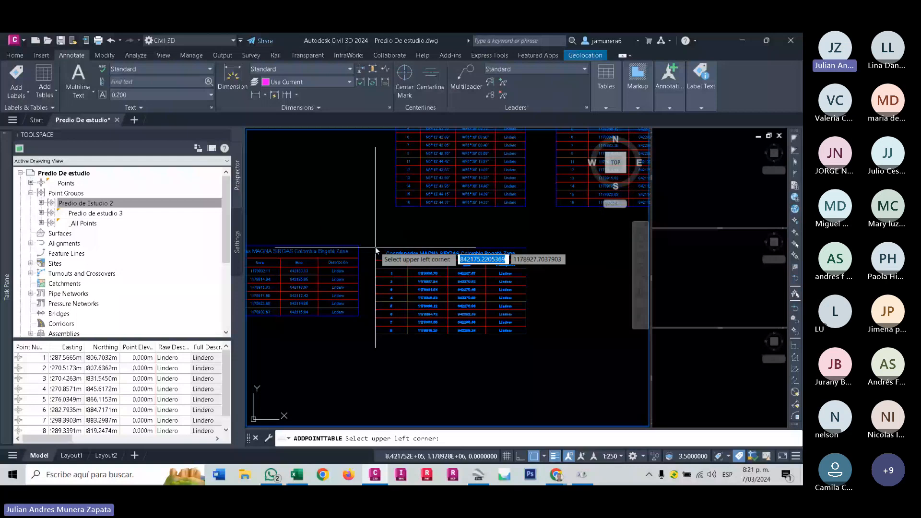
key("Escape")
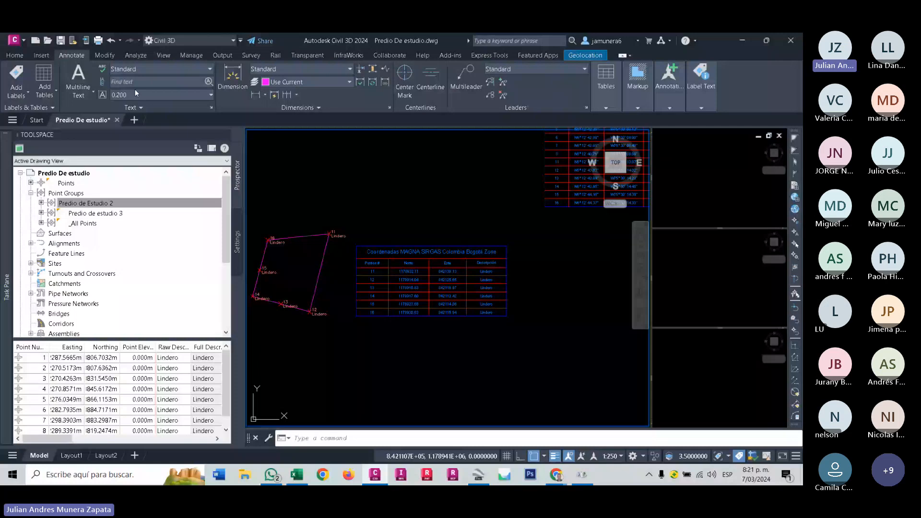
Add a second dynamic PNEZD format point table for the Predio de estudio 3 group, beside the first one.
middle_click_drag(292, 214, 362, 220)
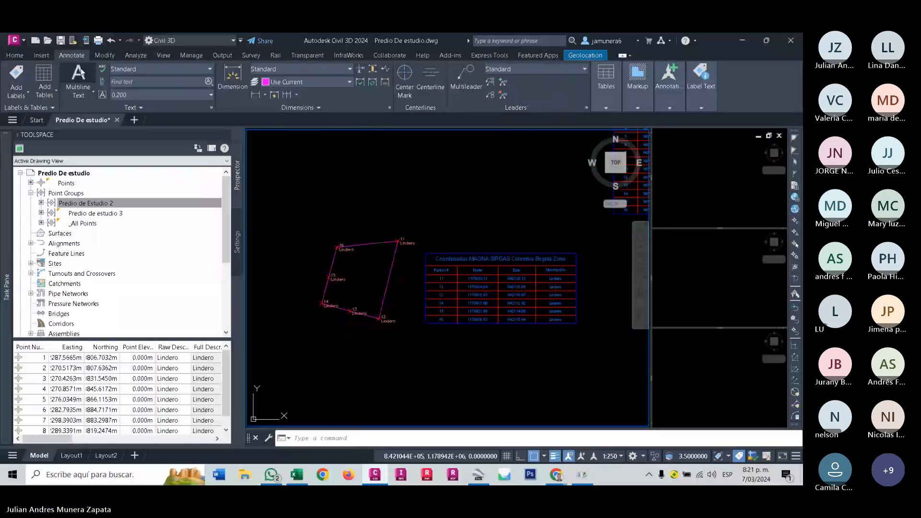
left_click(53, 77)
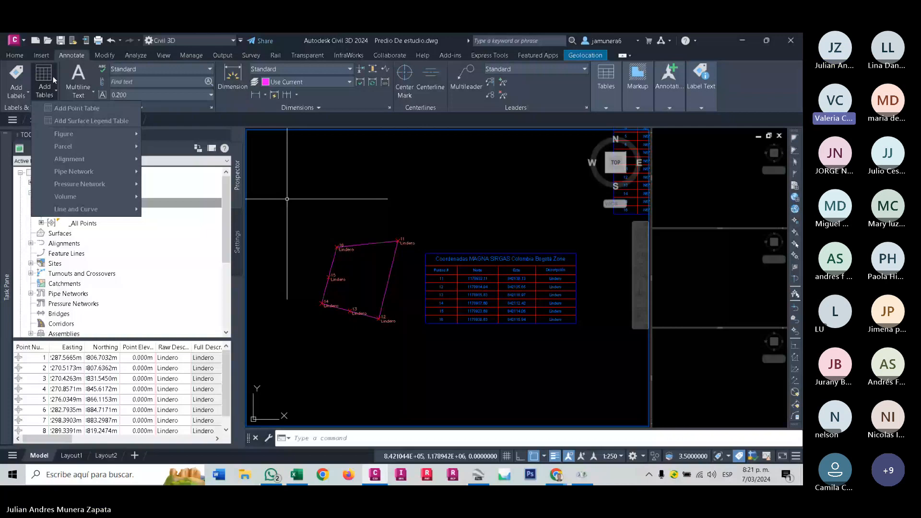
left_click(76, 108)
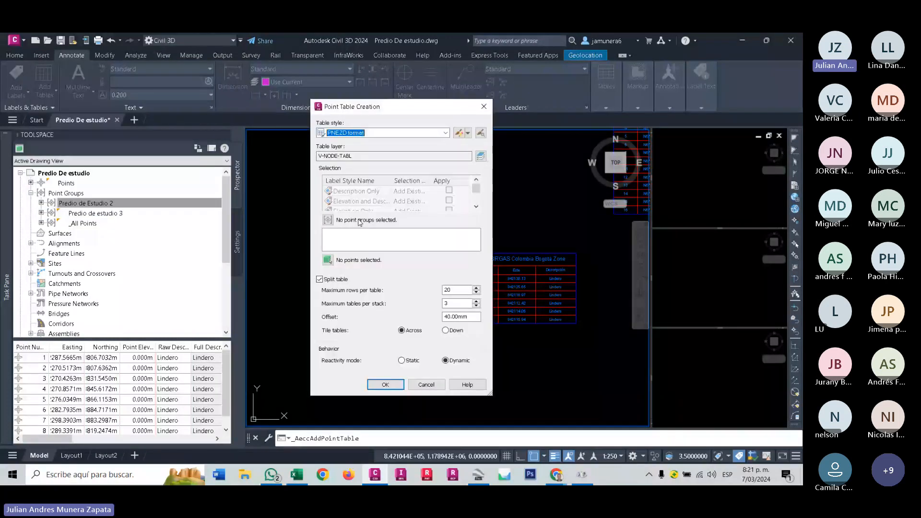
left_click(327, 220)
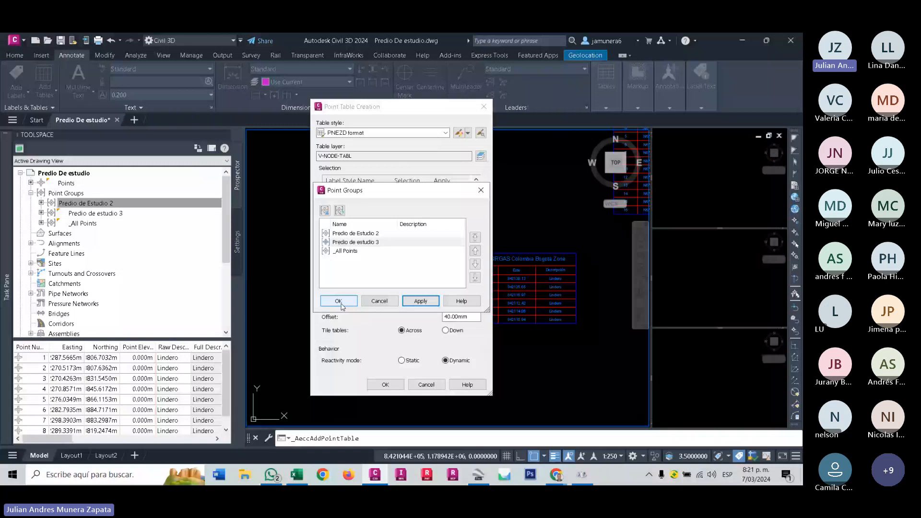
left_click(341, 304)
left_click(385, 385)
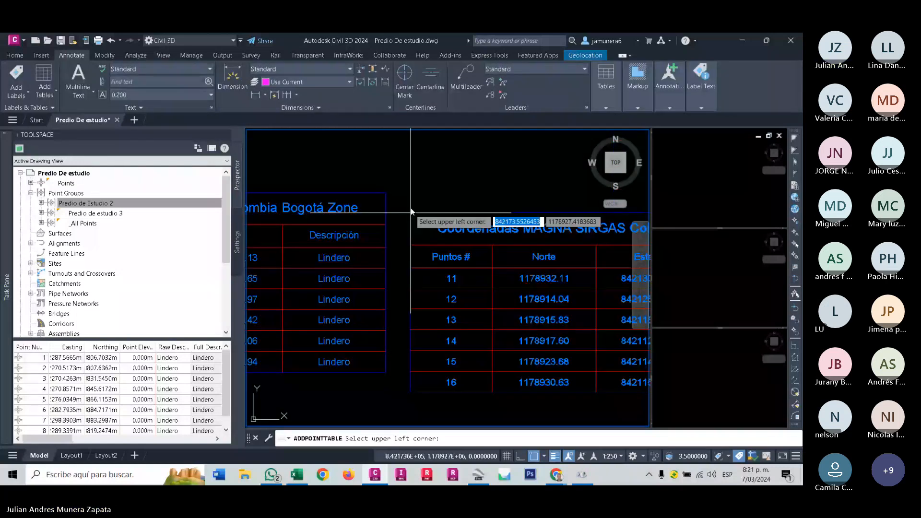
left_click(412, 212)
scroll(443, 266, "down", 2)
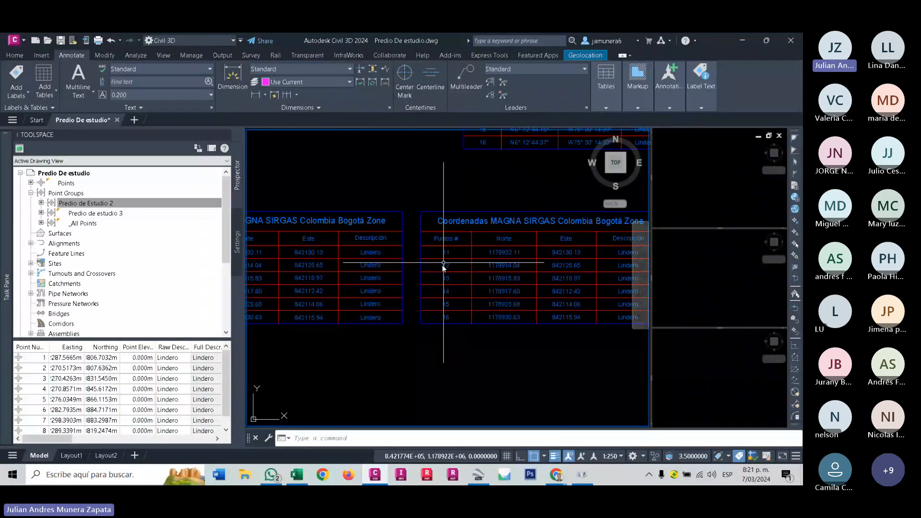
Create a parcel from the lot outline with points 11 to 16 in the Parcelación site, using the Lote style and automatic segment labels.
scroll(424, 274, "down", 2)
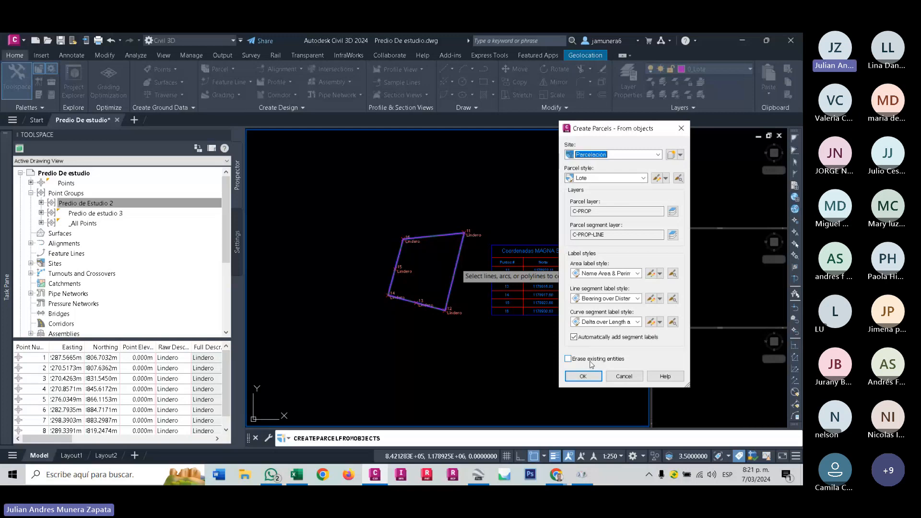
left_click(583, 376)
scroll(416, 272, "up", 4)
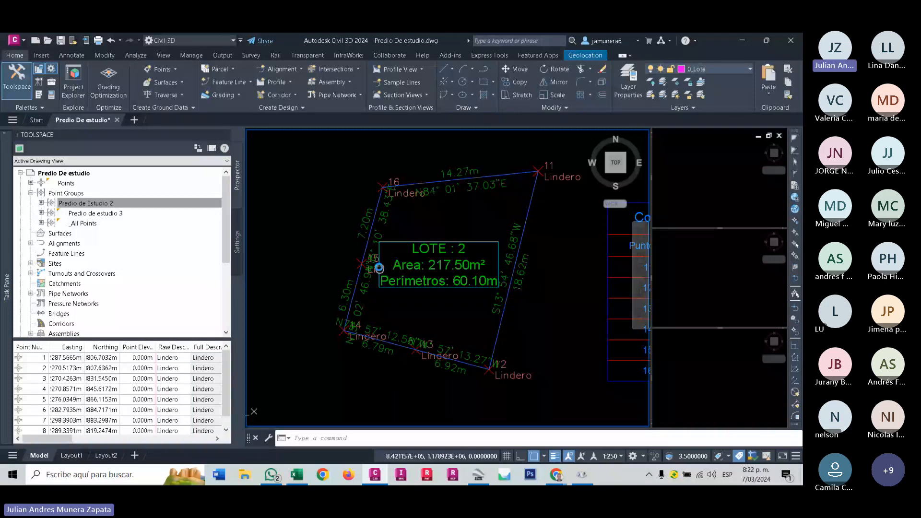
scroll(406, 251, "down", 5)
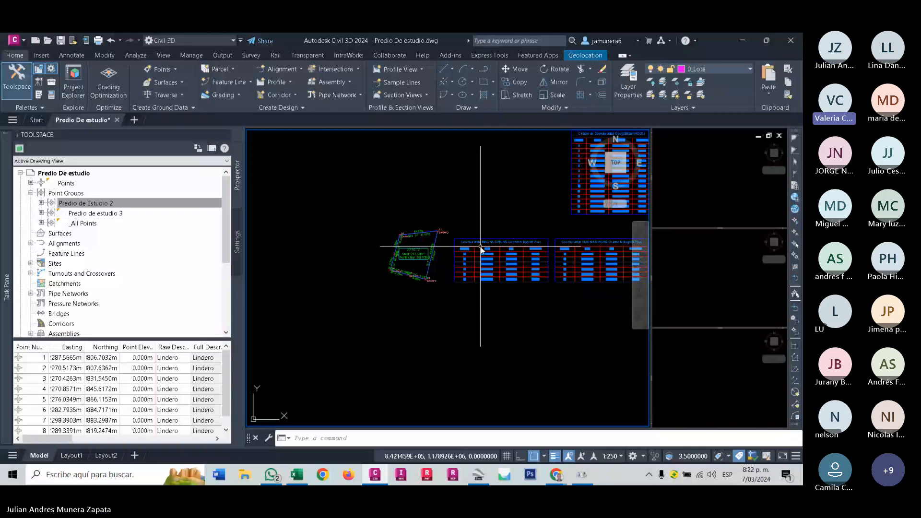
left_click(71, 55)
left_click(44, 89)
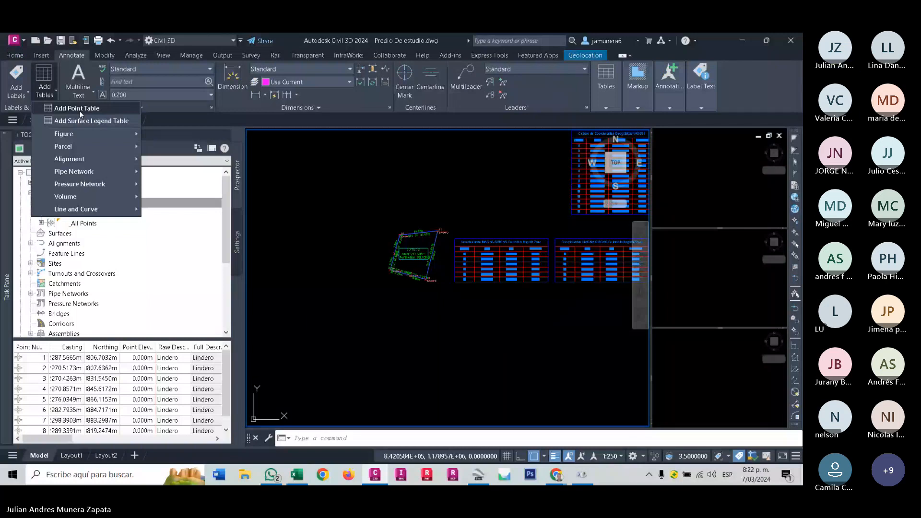
left_click(80, 112)
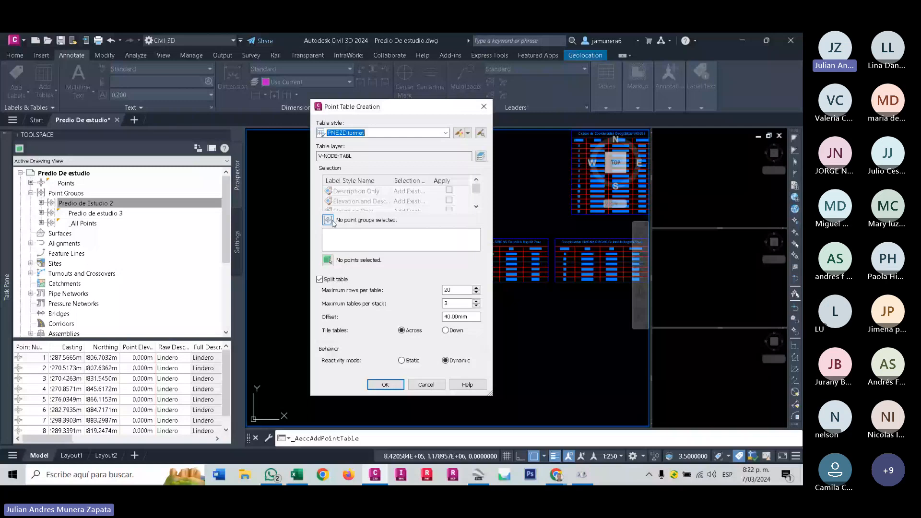
key("Escape")
Add a dynamic Length & Direction parcel line table from the new lot's segment labels, placed beside its coordinate tables.
left_click(44, 91)
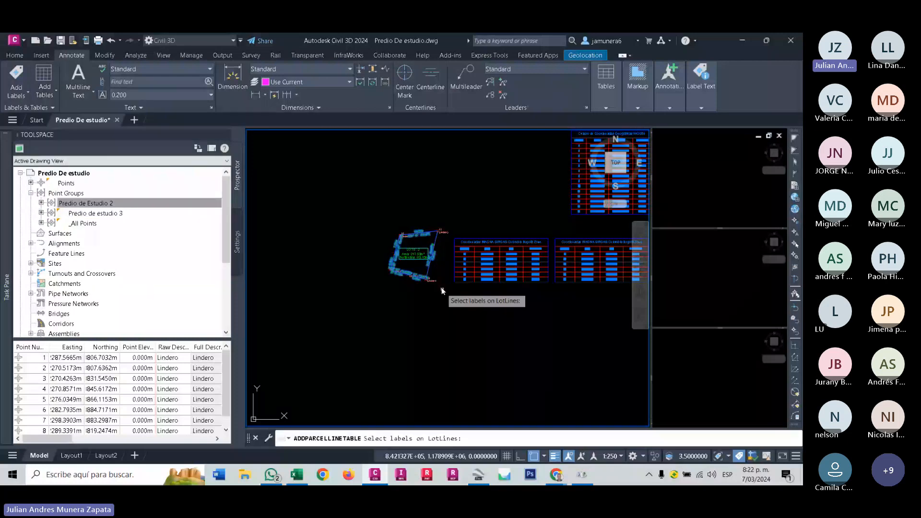
key("Return")
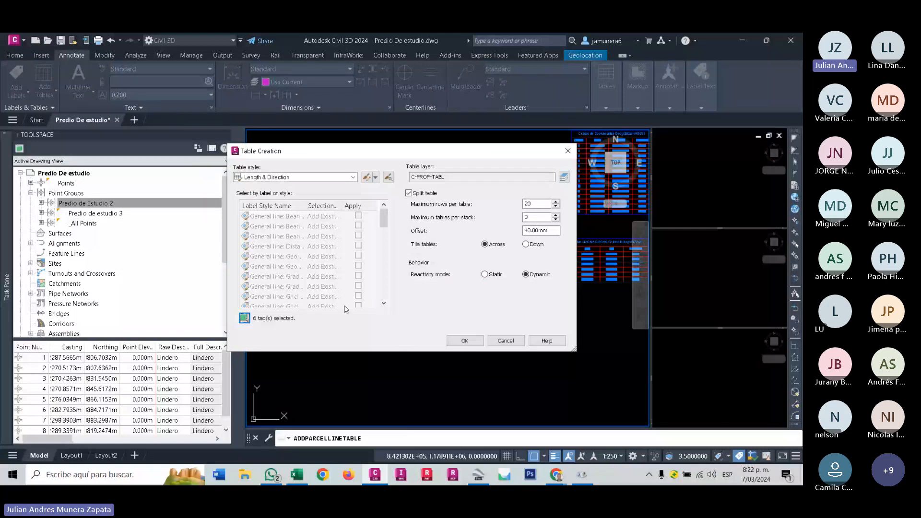
left_click(464, 340)
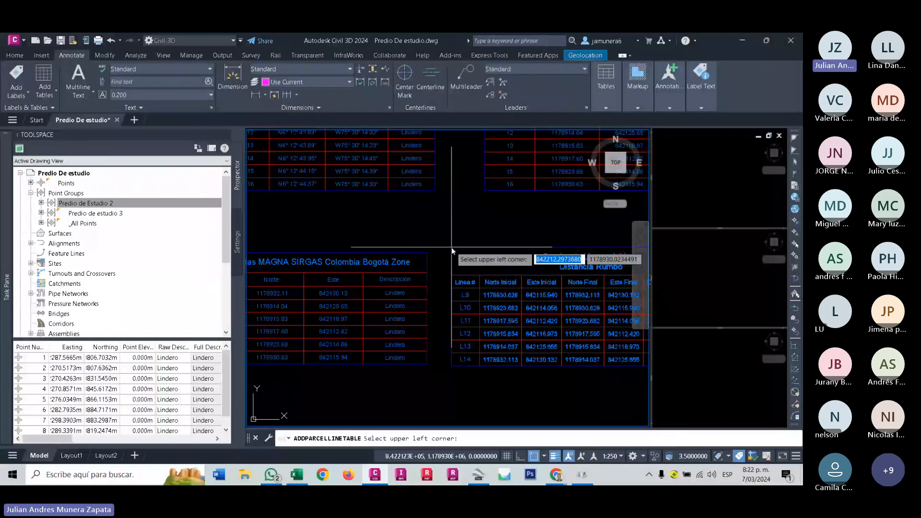
left_click(451, 247)
middle_click_drag(586, 317, 457, 292)
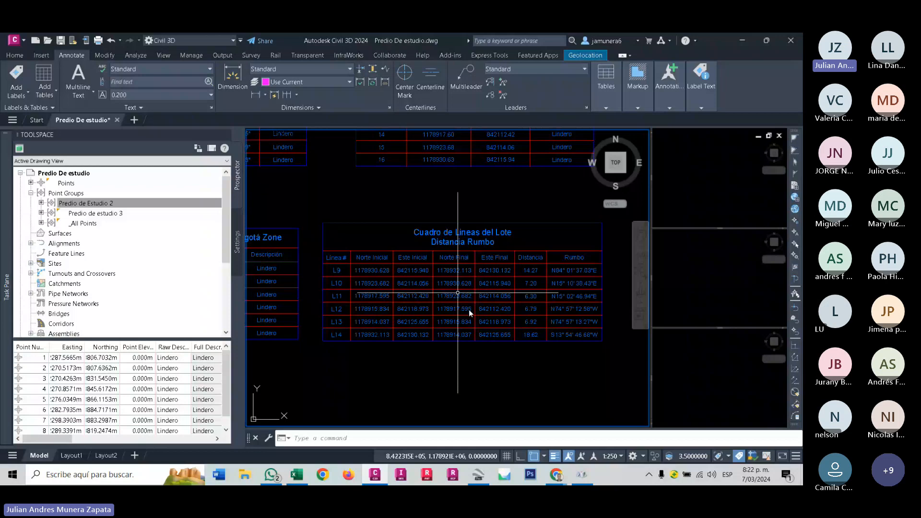
scroll(461, 297, "up", 1)
scroll(369, 263, "down", 1)
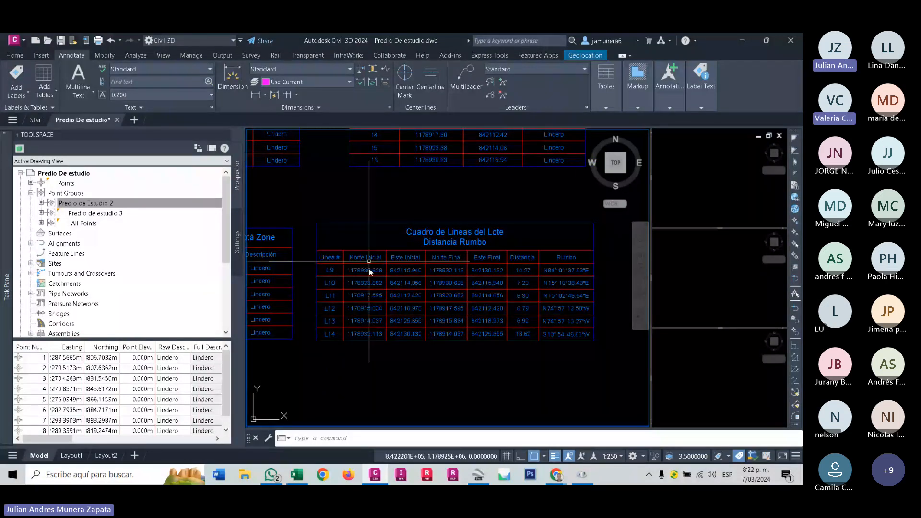
Move the three original coordinate and boundary tables down to the area beside the Predio de Estudio 2 lot.
scroll(378, 266, "down", 2)
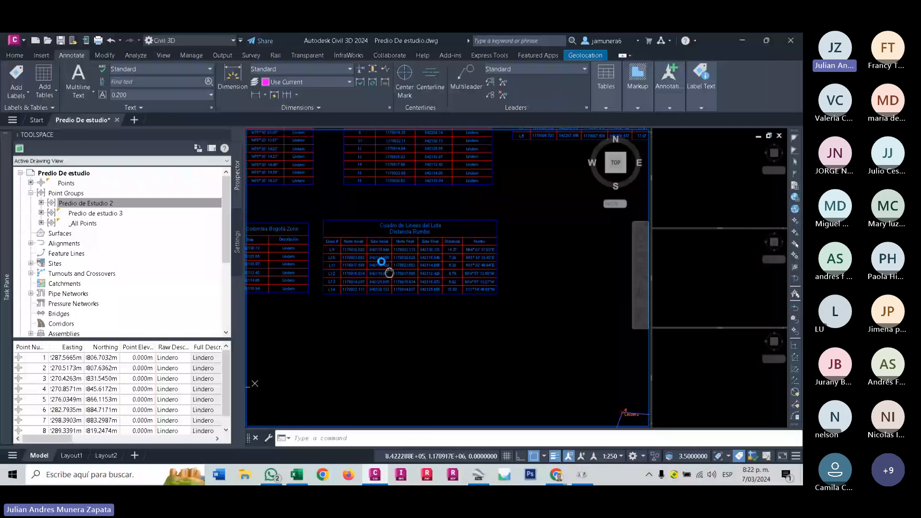
scroll(388, 271, "down", 3)
left_click(305, 186)
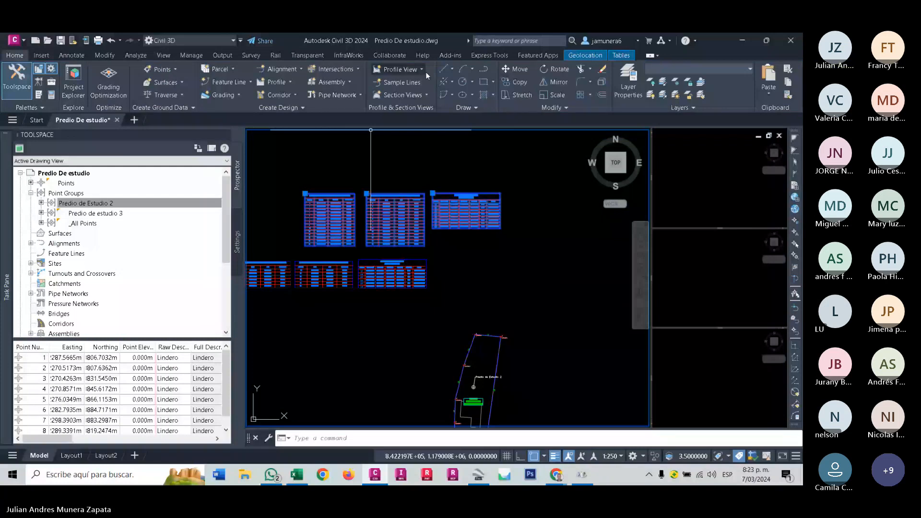
middle_click_drag(426, 391, 499, 233)
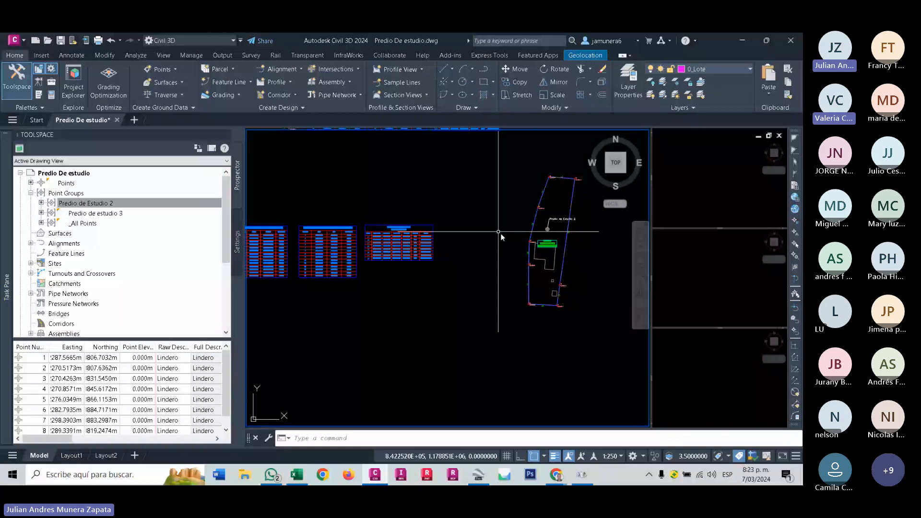
Add a dynamic PNEZD format point table for the Predio de Estudio 2 group beside its lot.
middle_click_drag(500, 233, 323, 189)
scroll(323, 189, "up", 2)
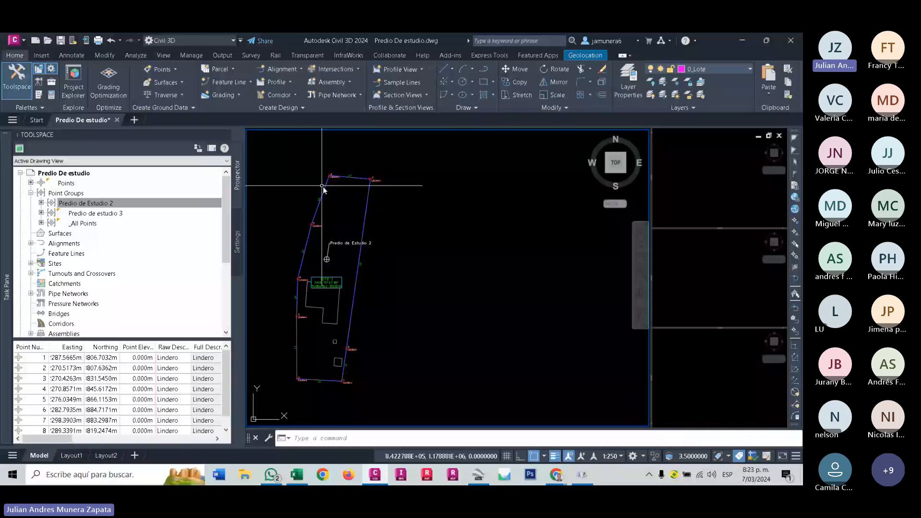
left_click(71, 55)
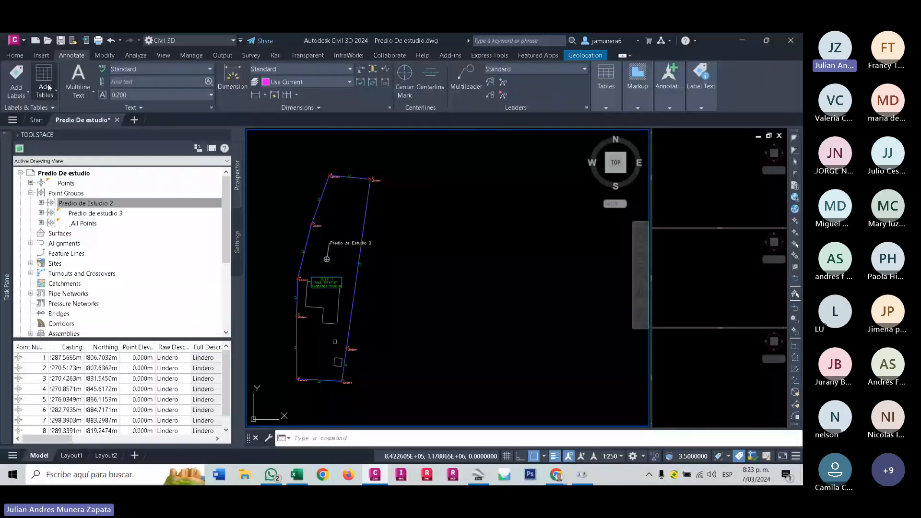
left_click(47, 84)
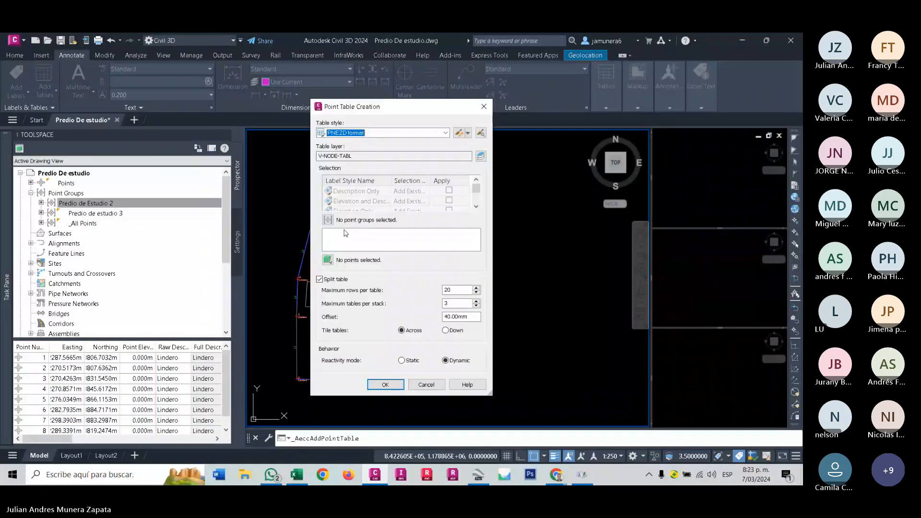
left_click(76, 108)
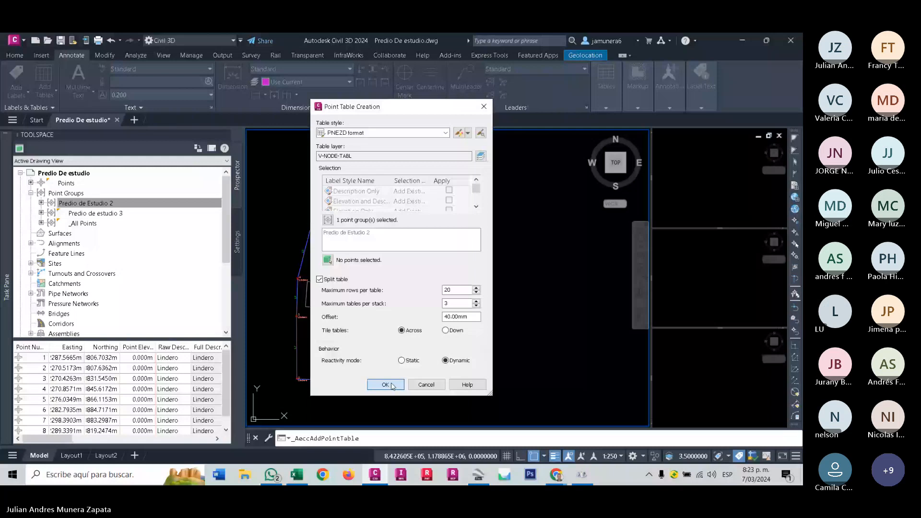
left_click(386, 384)
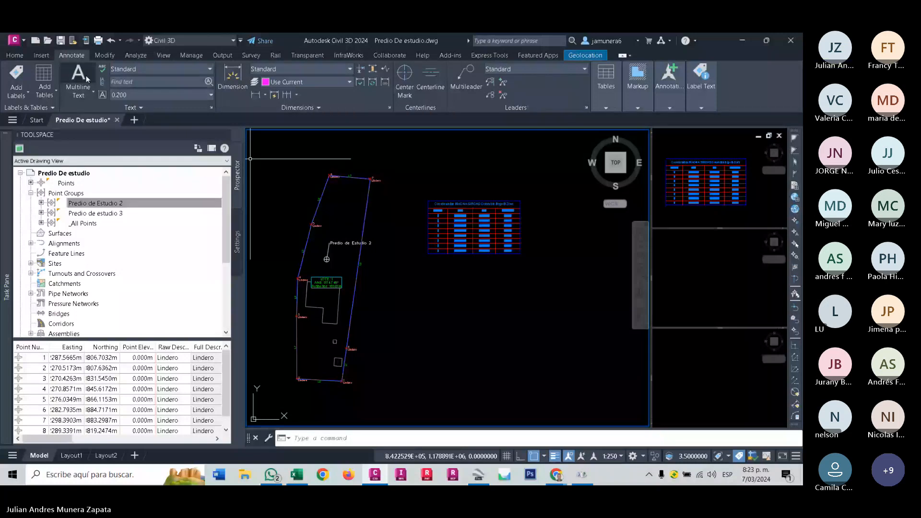
Add a Latitude and Longitude point table for the Predio de Estudio 2 group next to its PNEZD table.
key("Return")
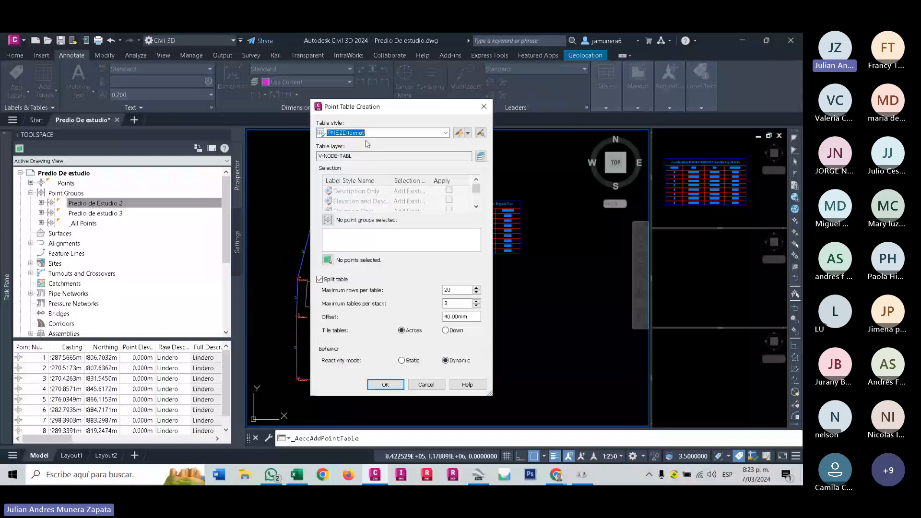
left_click(367, 132)
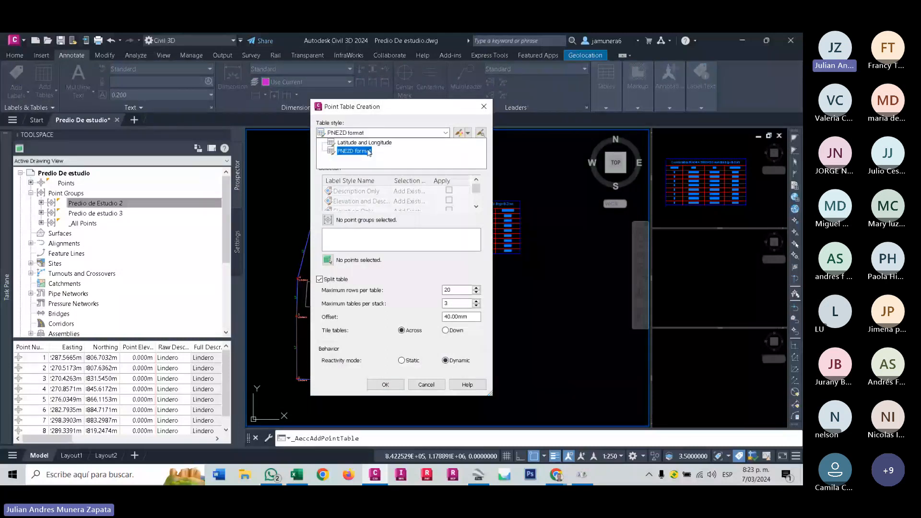
left_click(367, 141)
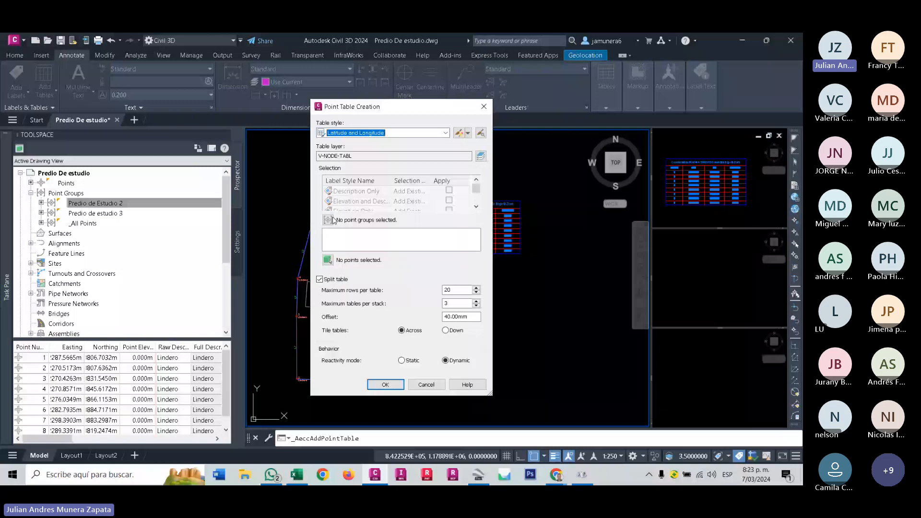
left_click(331, 219)
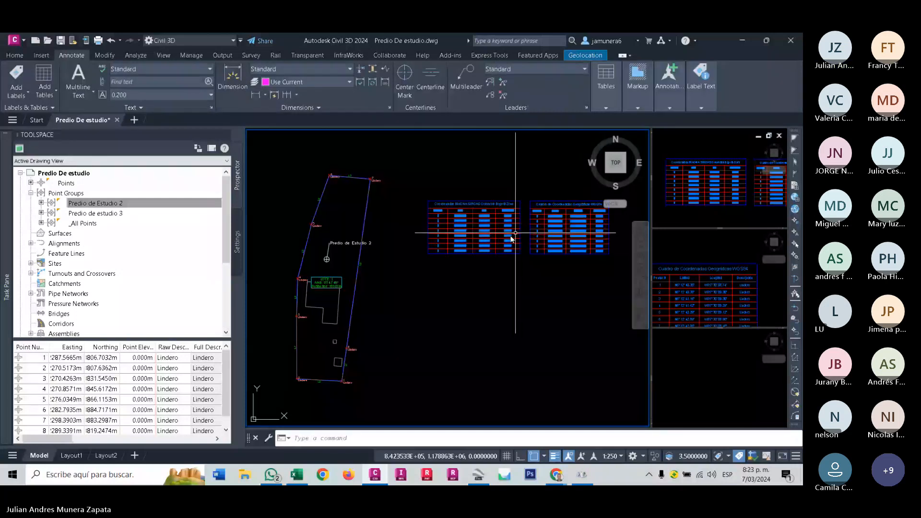
middle_click_drag(516, 233, 354, 242)
left_click(725, 254)
middle_click_drag(725, 253, 739, 236)
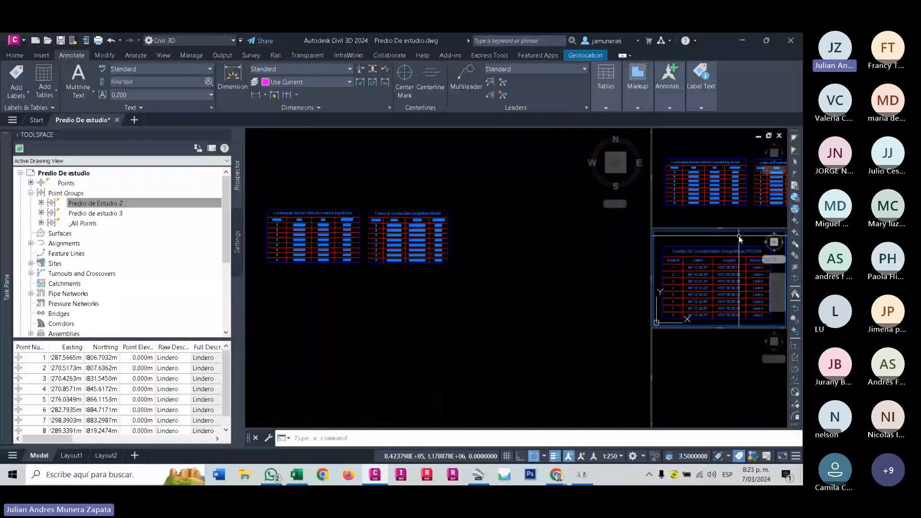
left_click(438, 286)
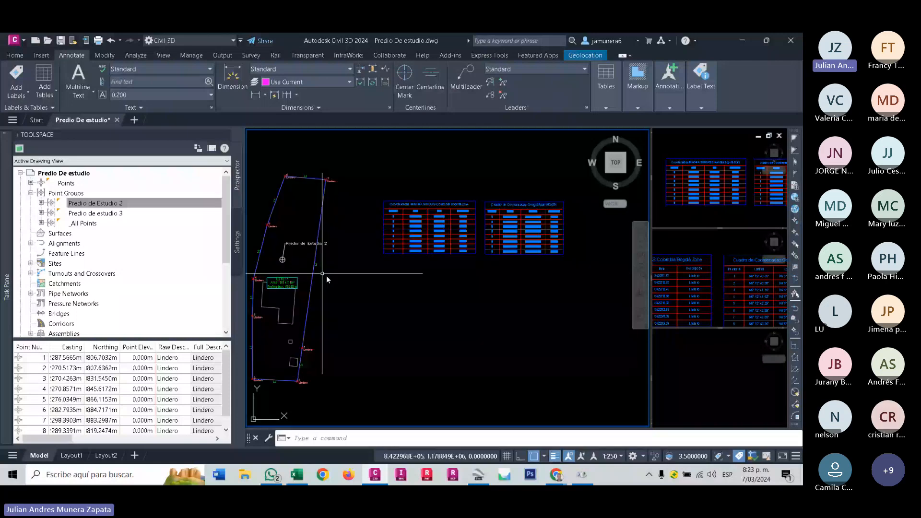
Add a parcel line table from the Predio de Estudio 2 lot's segment labels, placed beside its geographic coordinate table.
scroll(496, 274, "down", 4)
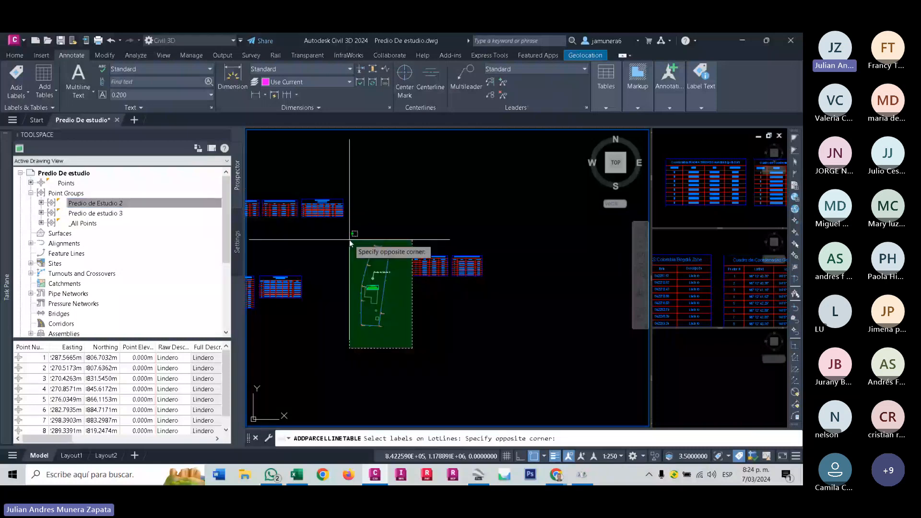
left_click(349, 240)
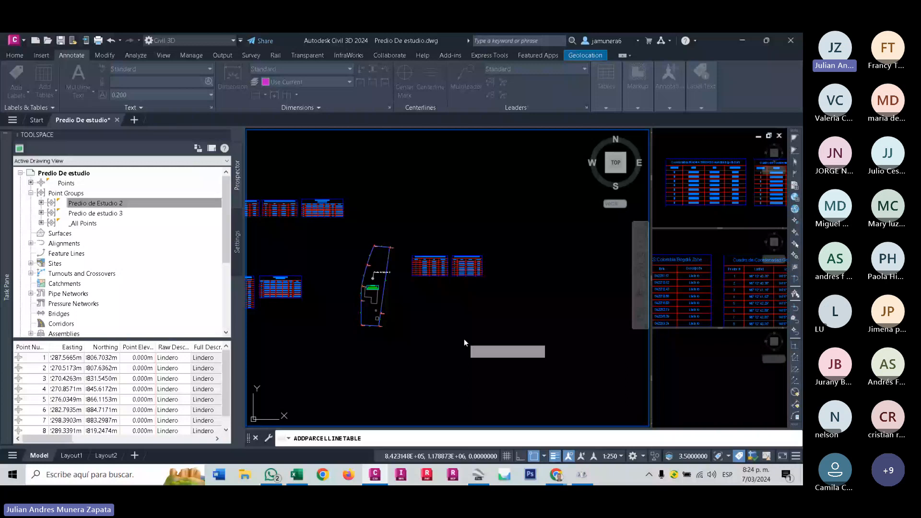
scroll(512, 264, "up", 6)
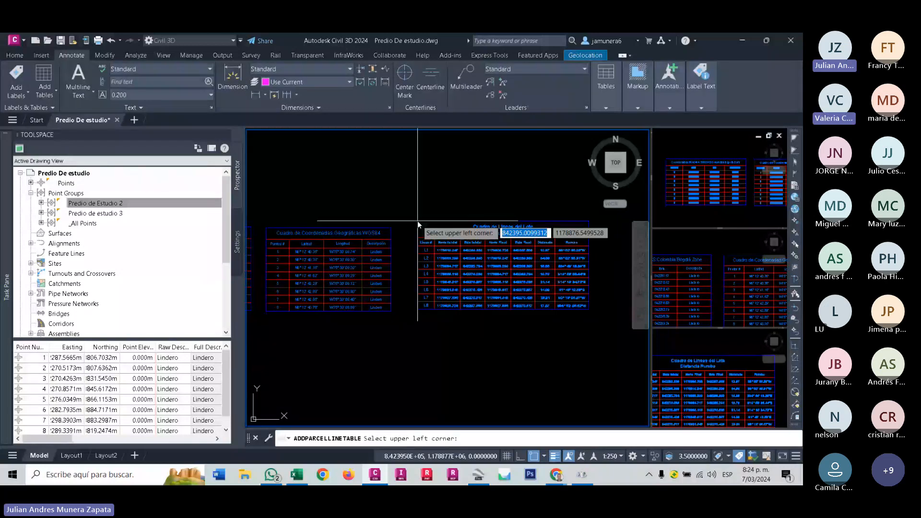
left_click(417, 220)
scroll(515, 294, "down", 4)
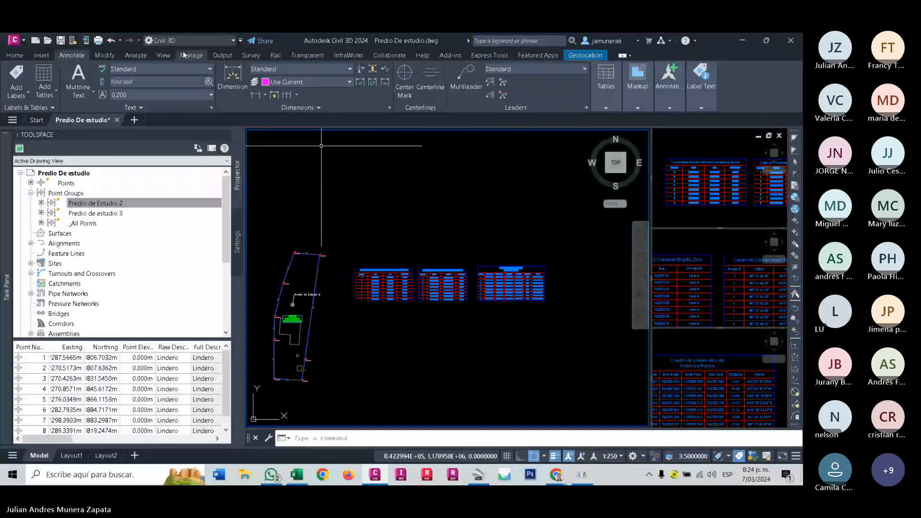
Split the model view into three horizontal viewports and frame the Predio de Estudio 2 tables in the upper one.
left_click(163, 55)
left_click(422, 90)
left_click(423, 226)
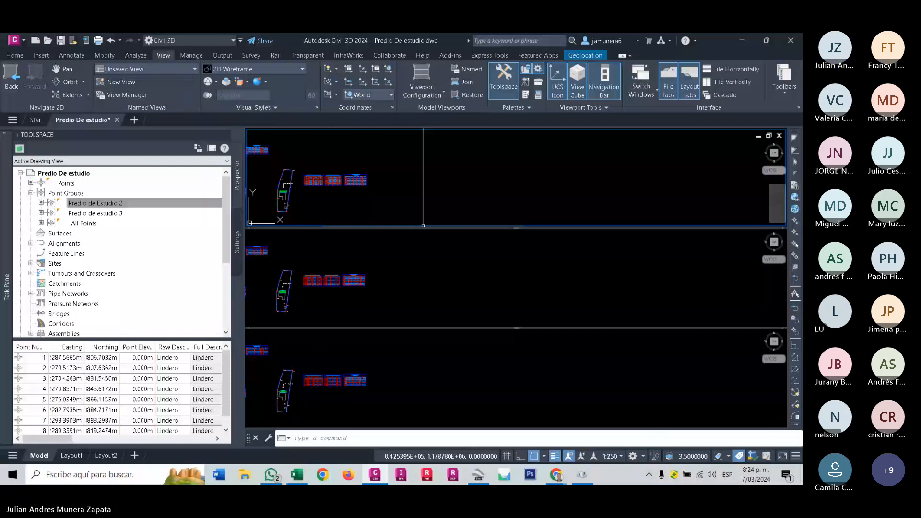
left_click(355, 181)
scroll(257, 151, "up", 10)
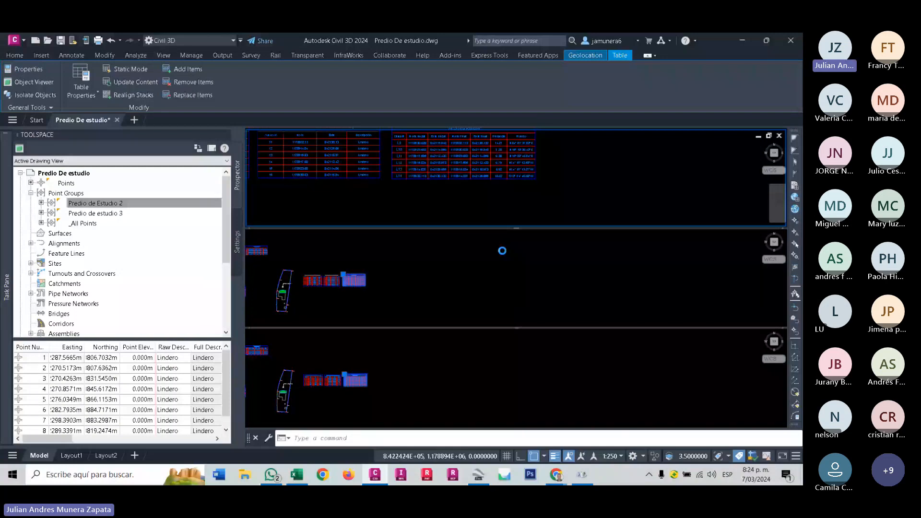
middle_click_drag(502, 251, 691, 338)
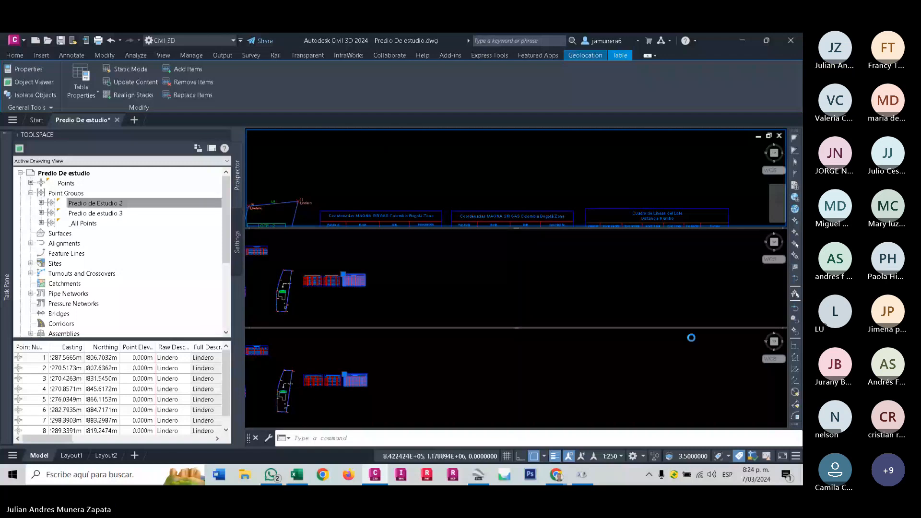
Frame the smaller lot's three tables in the middle viewport and the original combined tables in the lower viewport.
left_click(445, 285)
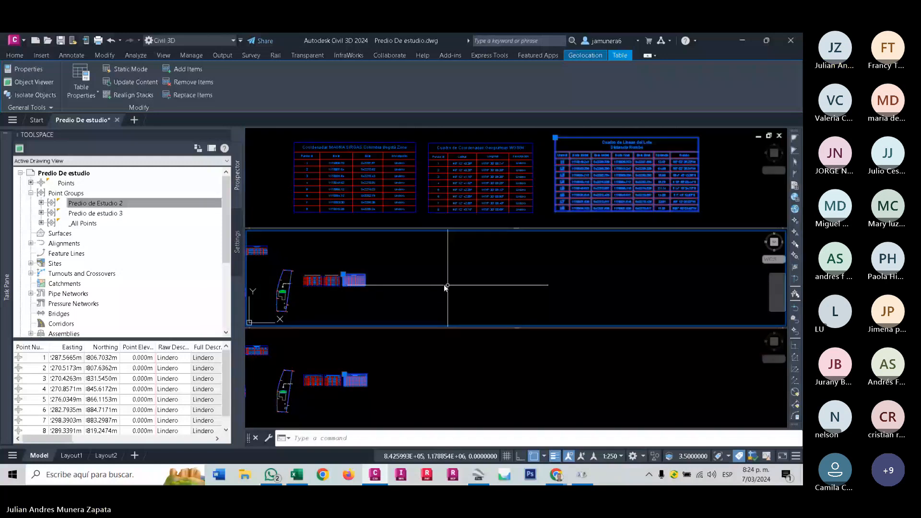
left_click(447, 285)
scroll(316, 250, "up", 5)
middle_click_drag(316, 250, 636, 267)
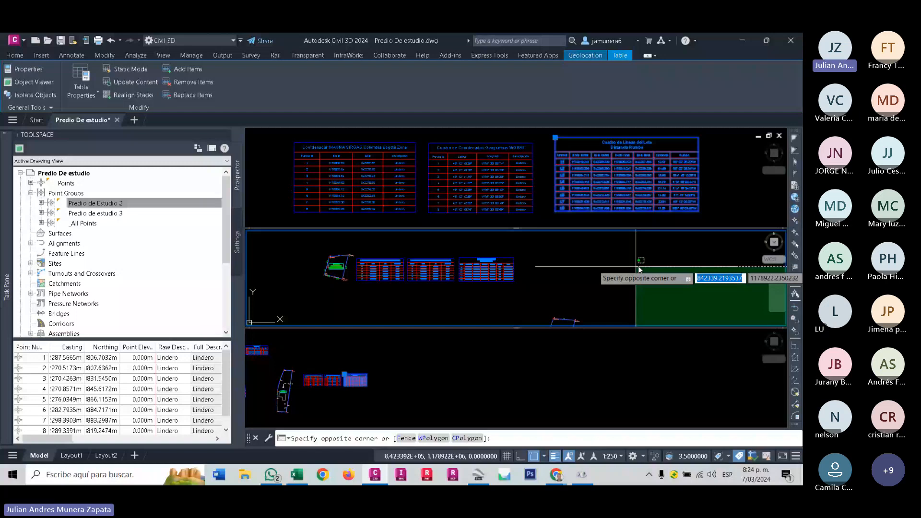
left_click(636, 266)
scroll(399, 262, "up", 4)
left_click(438, 391)
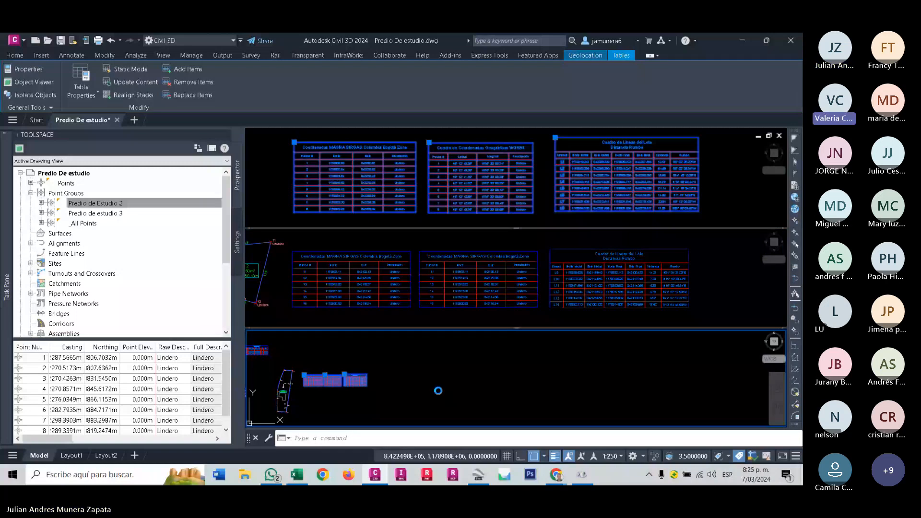
key("Escape")
scroll(259, 350, "up", 8)
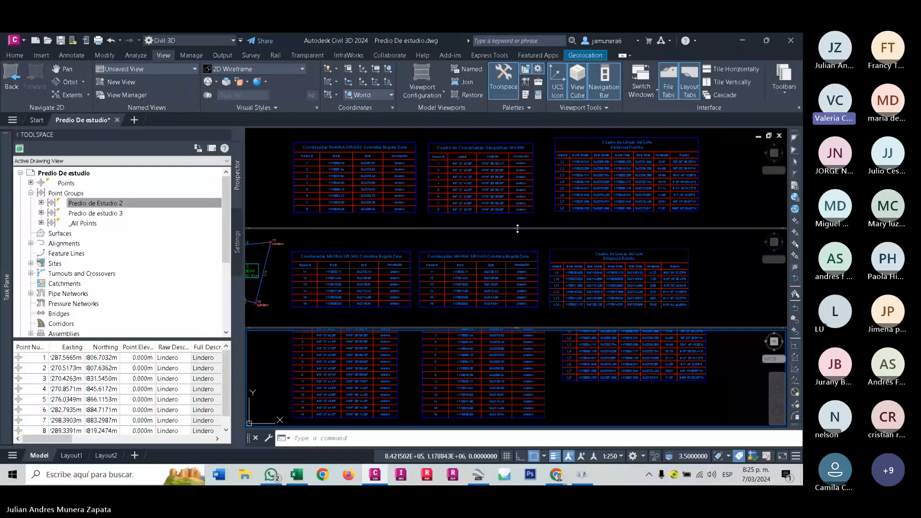
Shift both viewport dividers upward to enlarge the lower viewport so the original combined tables fit.
left_click_drag(518, 228, 517, 209)
left_click_drag(518, 328, 518, 309)
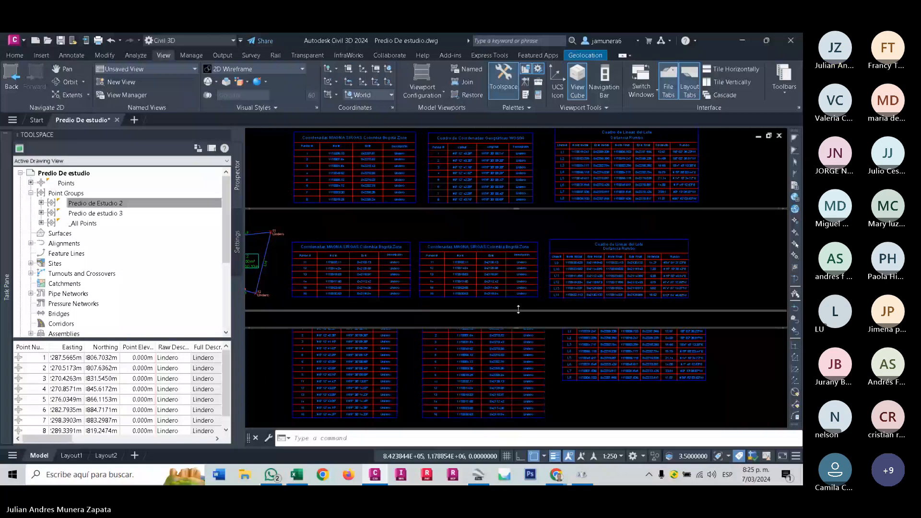
left_click_drag(518, 309, 520, 292)
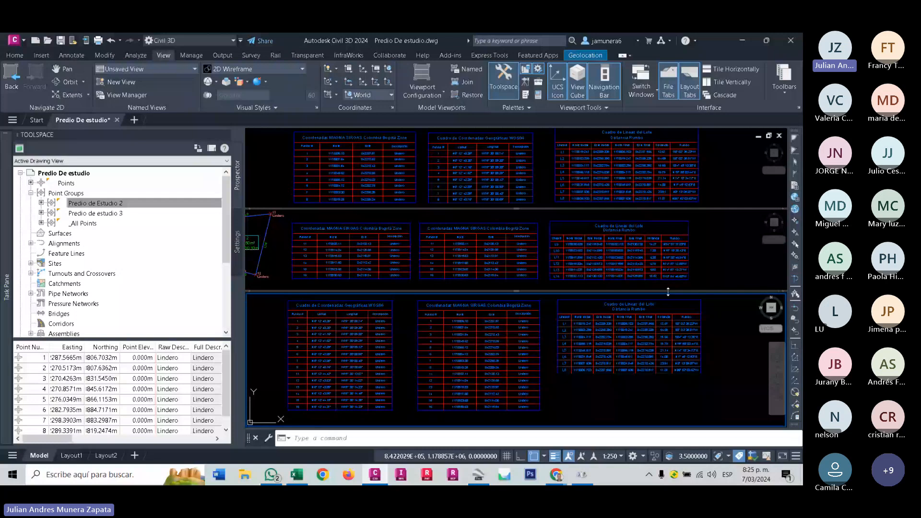
mouse_move(272, 267)
middle_mouse_down()
mouse_move(280, 271)
mouse_move(273, 268)
middle_mouse_up()
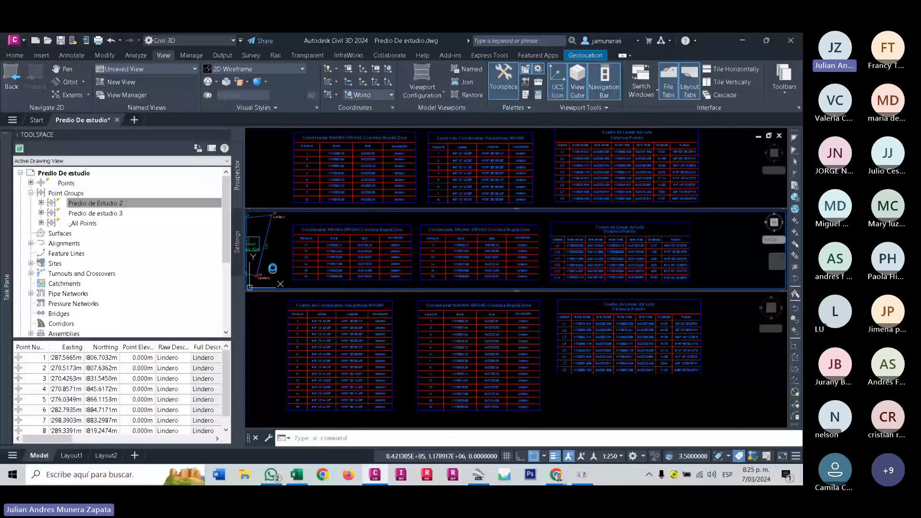
Delete the three original combined coordinate and boundary line tables shown in the lower viewport.
left_click(565, 397)
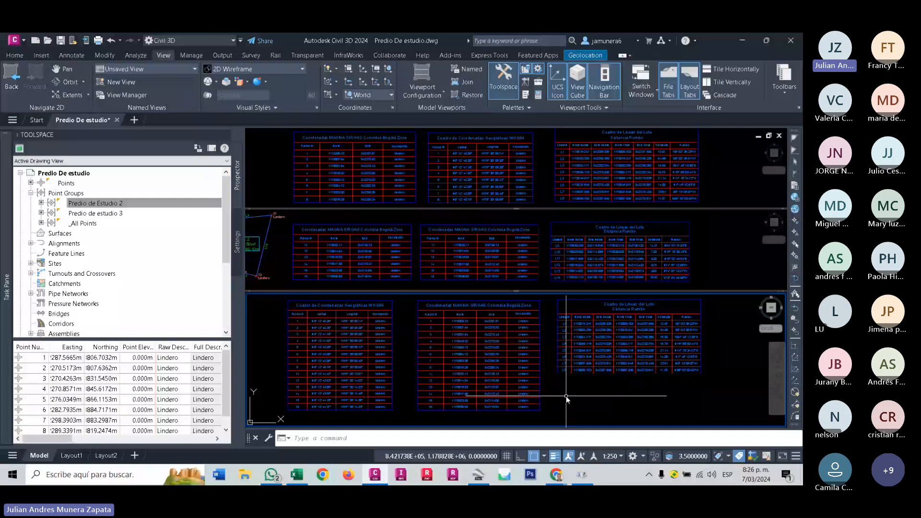
left_click(678, 400)
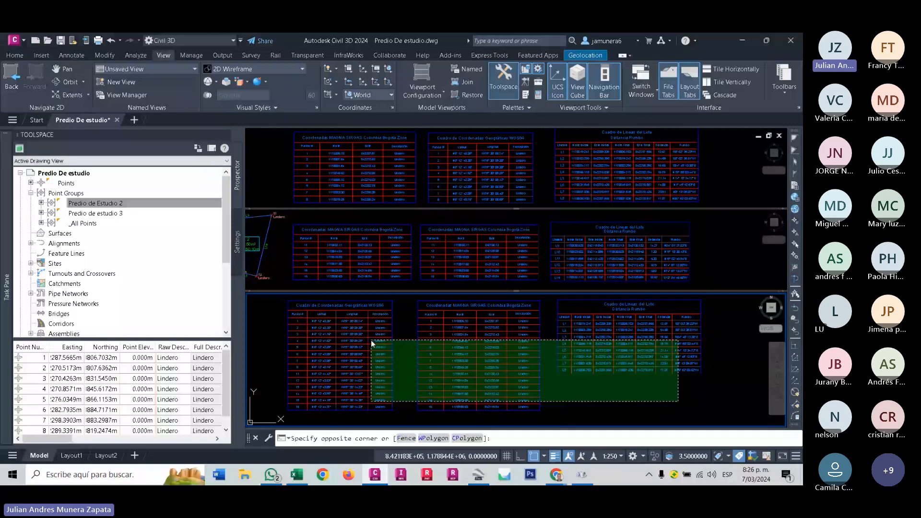
left_click(372, 343)
key("Delete")
Switch the viewport configuration to Single using the view that holds the smaller lot's tables.
left_click(308, 229)
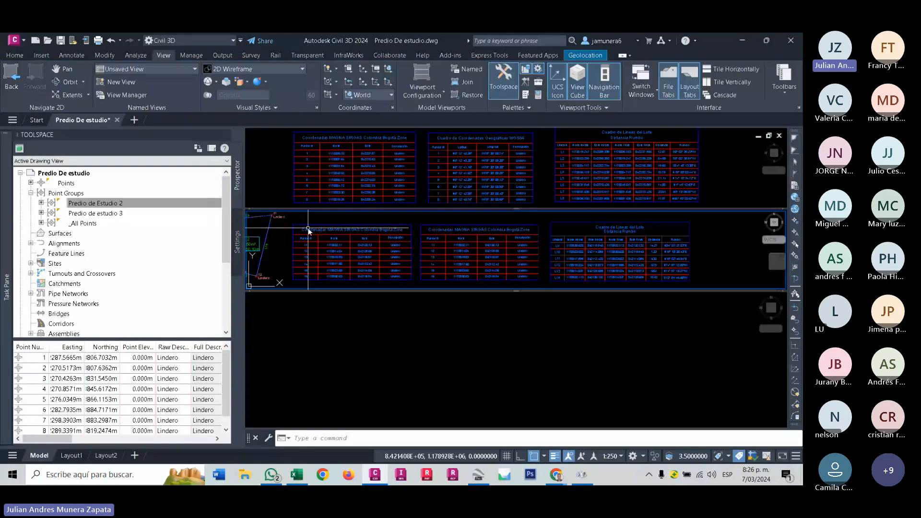
left_click(15, 55)
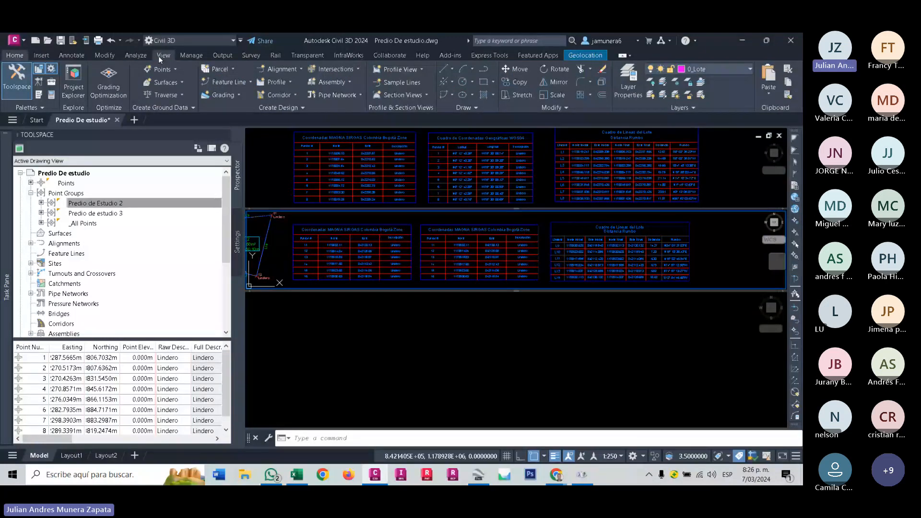
left_click(159, 56)
left_click(440, 89)
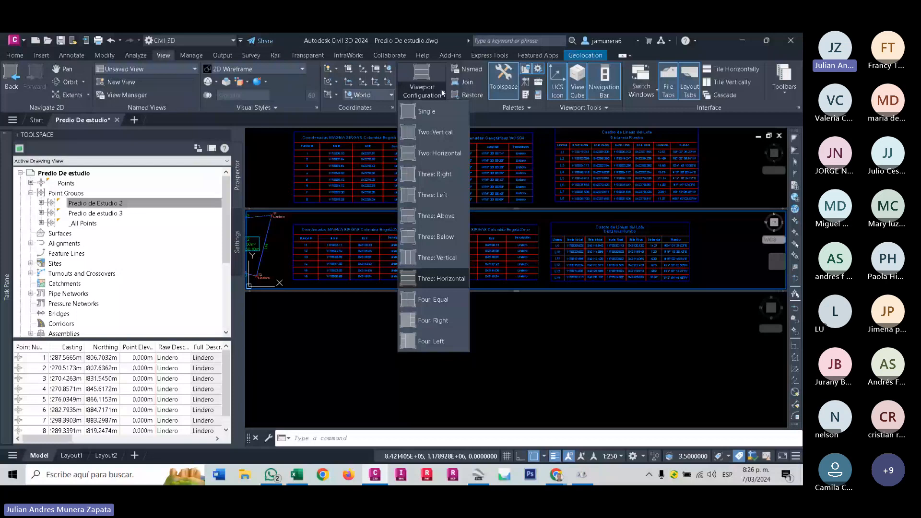
left_click(434, 111)
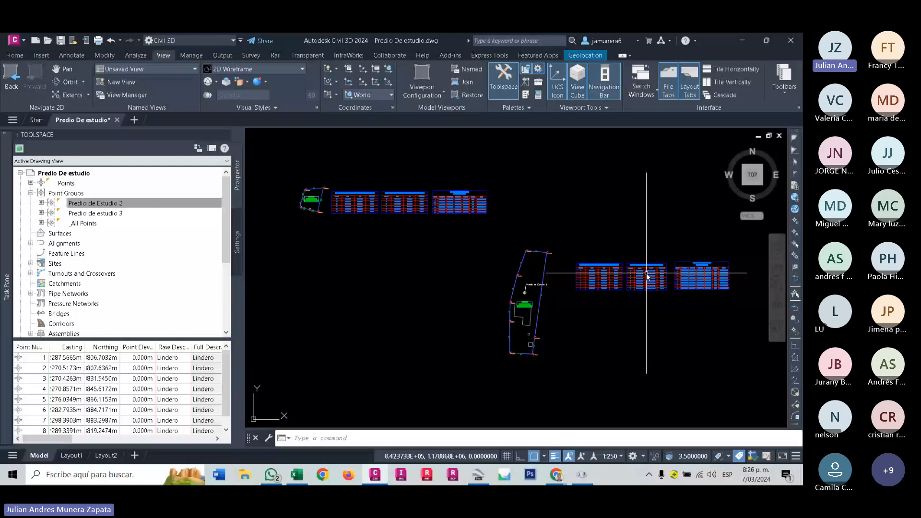
Edit the Length & Direction table style so the Distancia column's Segment Length has a precision of 0.001.
scroll(646, 274, "up", 10)
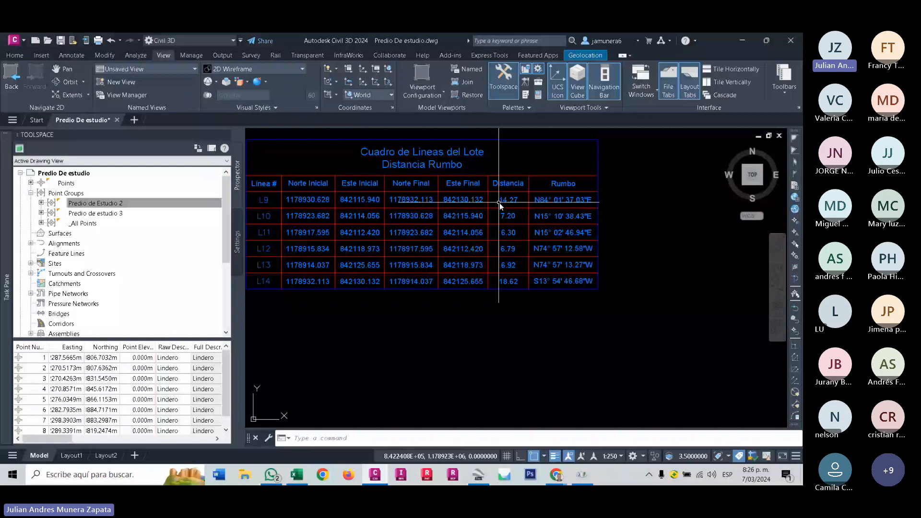
scroll(499, 203, "up", 4)
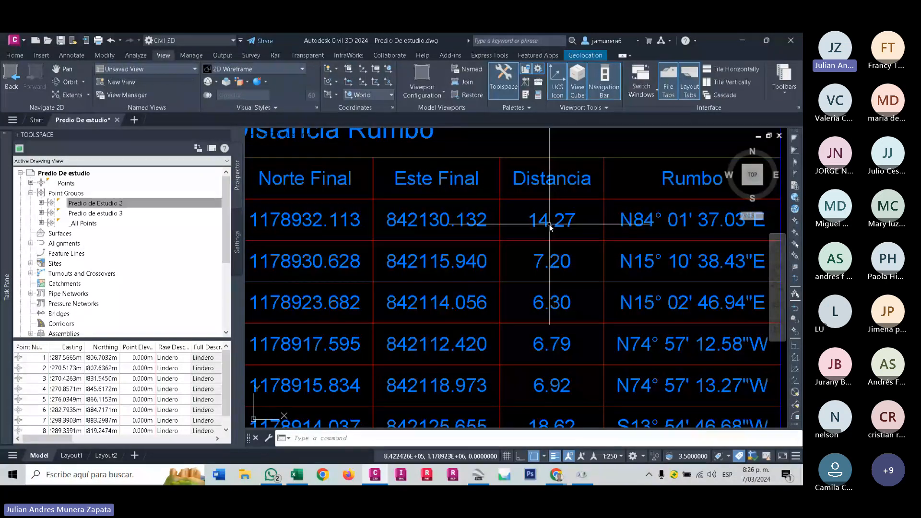
scroll(532, 240, "down", 2)
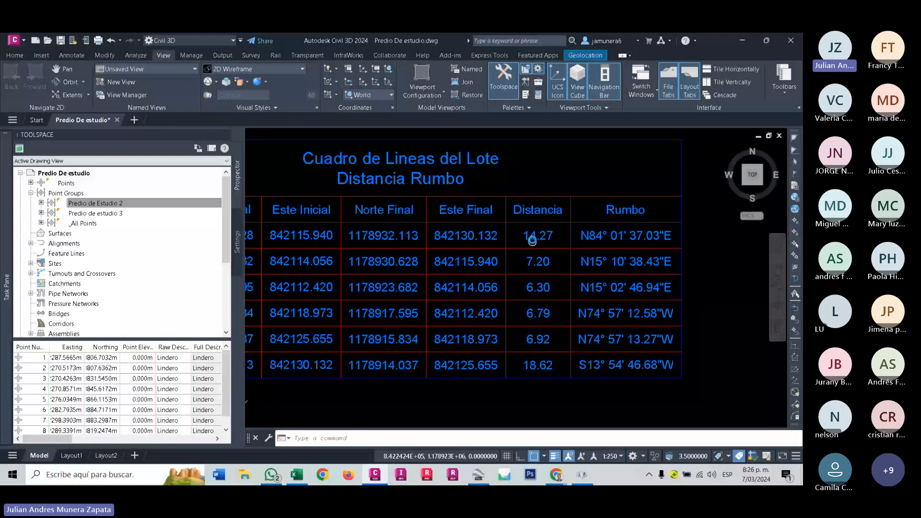
scroll(531, 241, "up", 2)
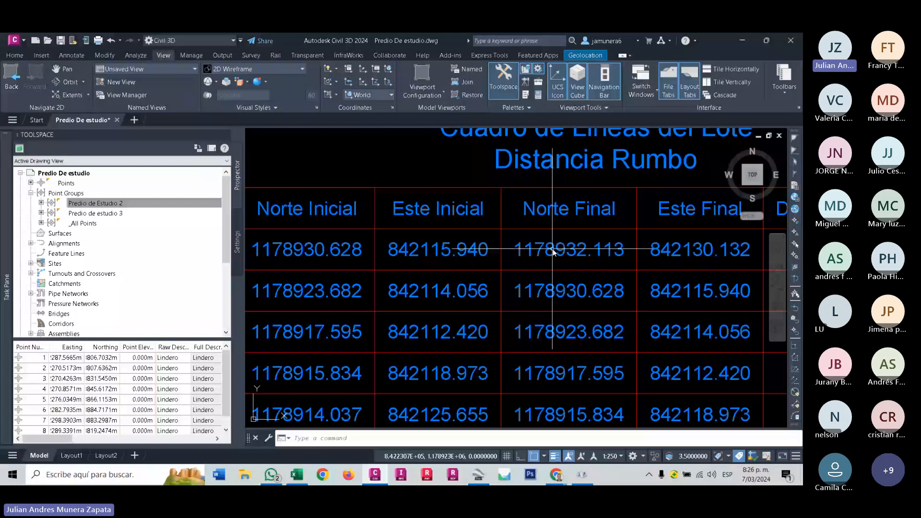
scroll(552, 248, "down", 2)
mouse_move(713, 254)
middle_mouse_down()
mouse_move(616, 260)
mouse_move(666, 249)
middle_mouse_up()
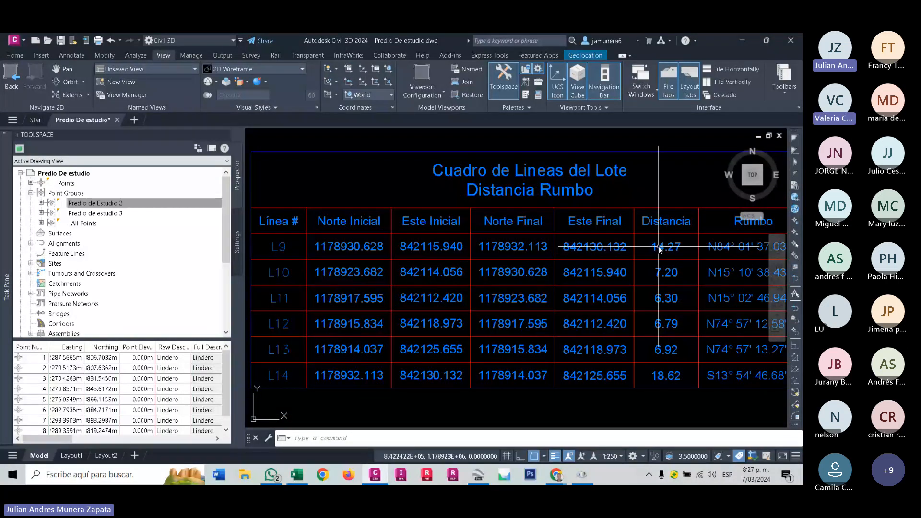
double_click(658, 246)
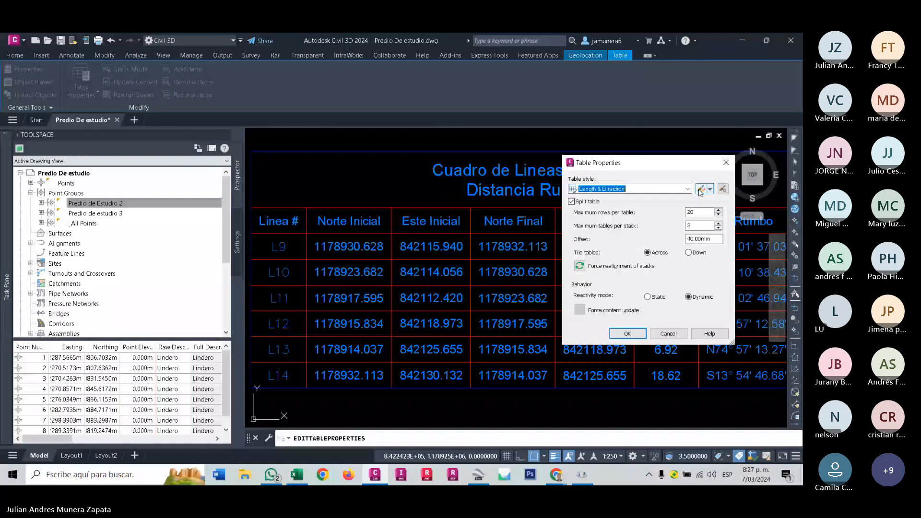
left_click(700, 189)
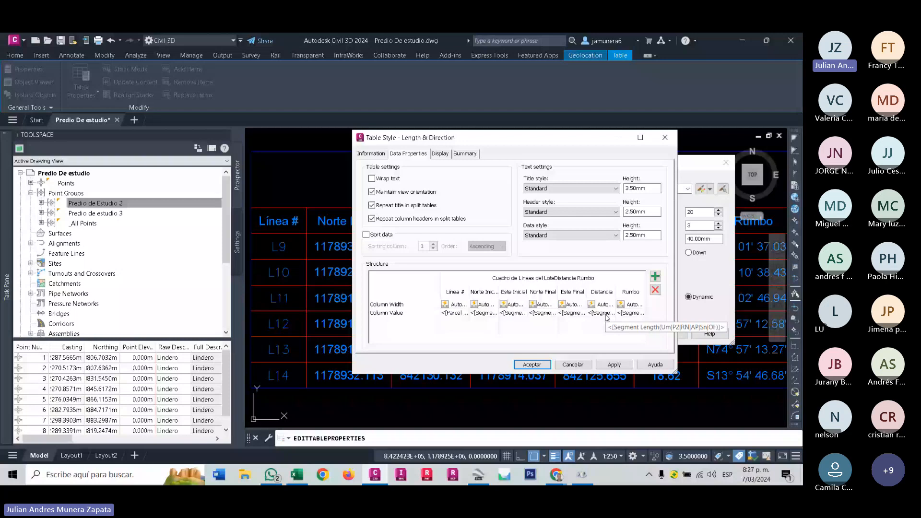
double_click(605, 314)
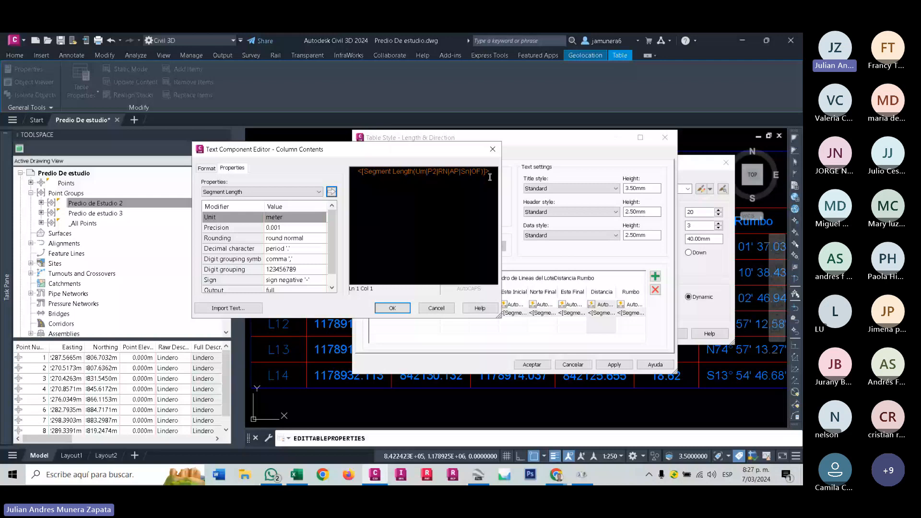
left_click(274, 226)
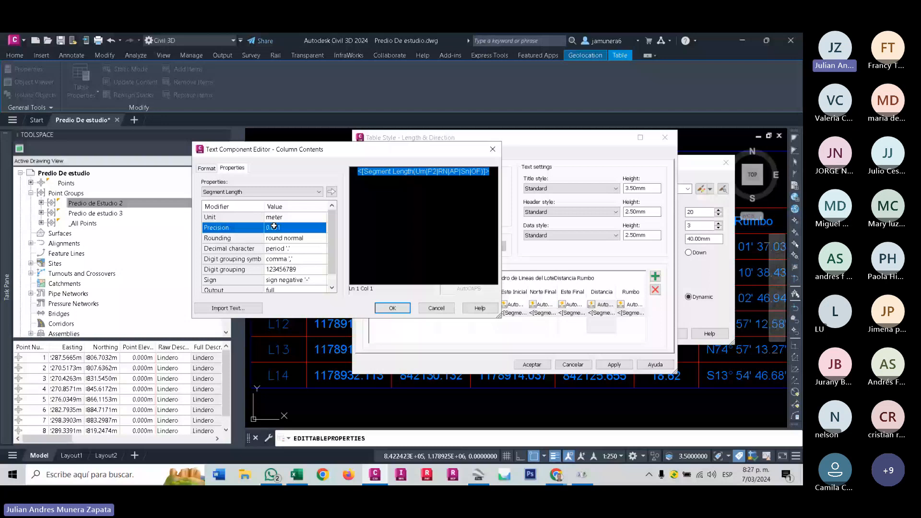
left_click(392, 309)
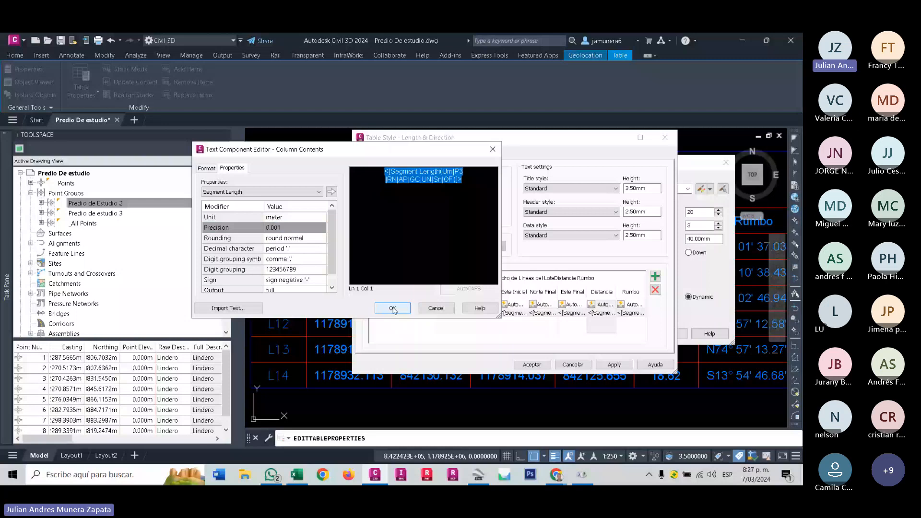
left_click(392, 309)
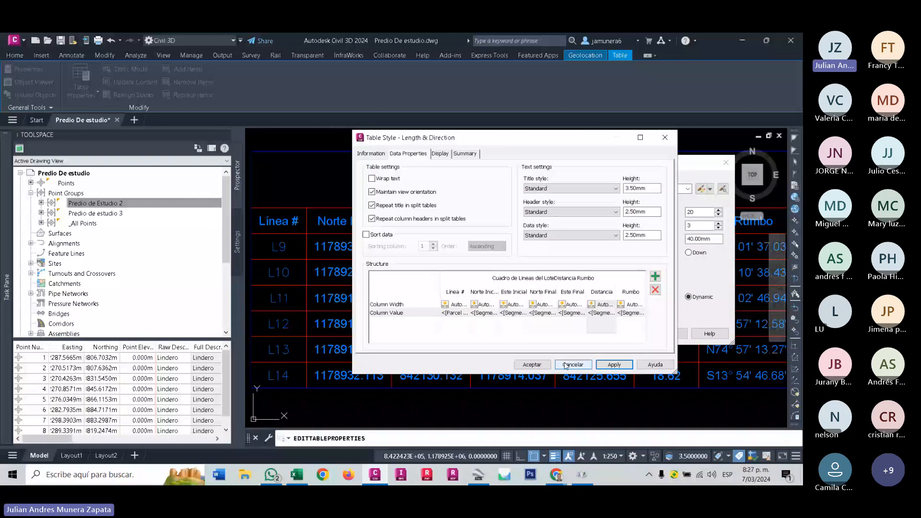
left_click(566, 364)
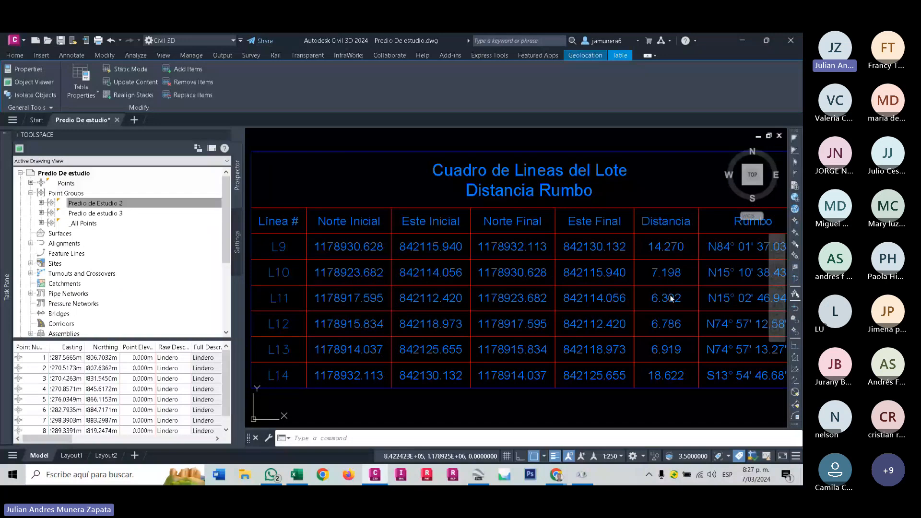
key("Escape")
Examine the distances in the line tables of the smaller lot and the Predio de Estudio 2 lot.
scroll(650, 320, "down", 8)
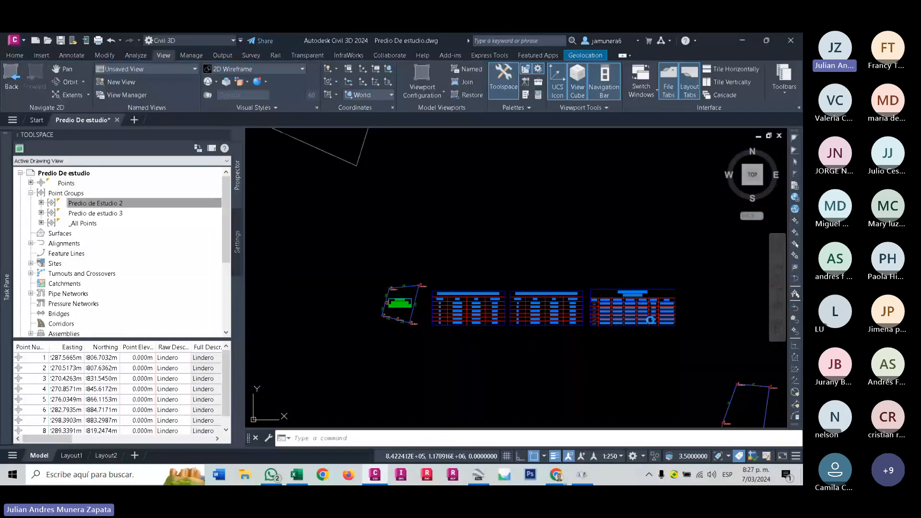
scroll(546, 309, "up", 2)
scroll(582, 337, "up", 2)
middle_click_drag(581, 337, 300, 182)
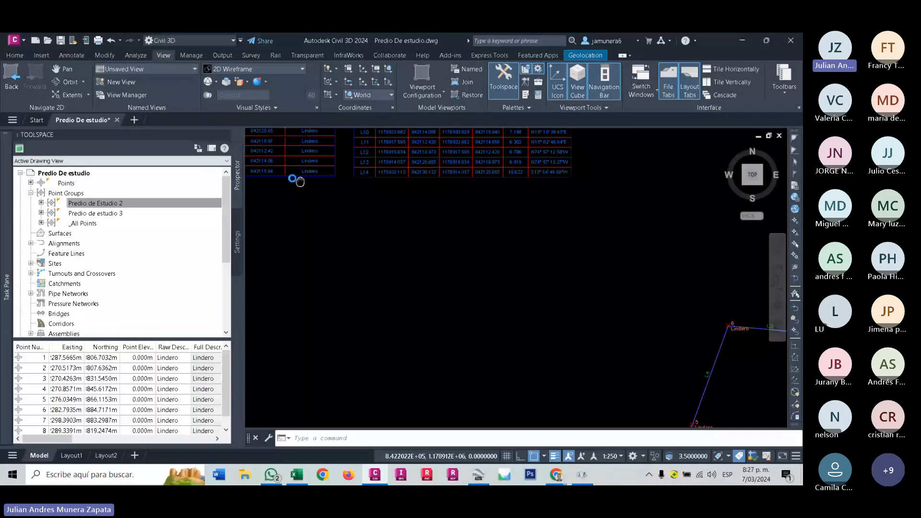
scroll(299, 181, "down", 6)
scroll(635, 246, "up", 8)
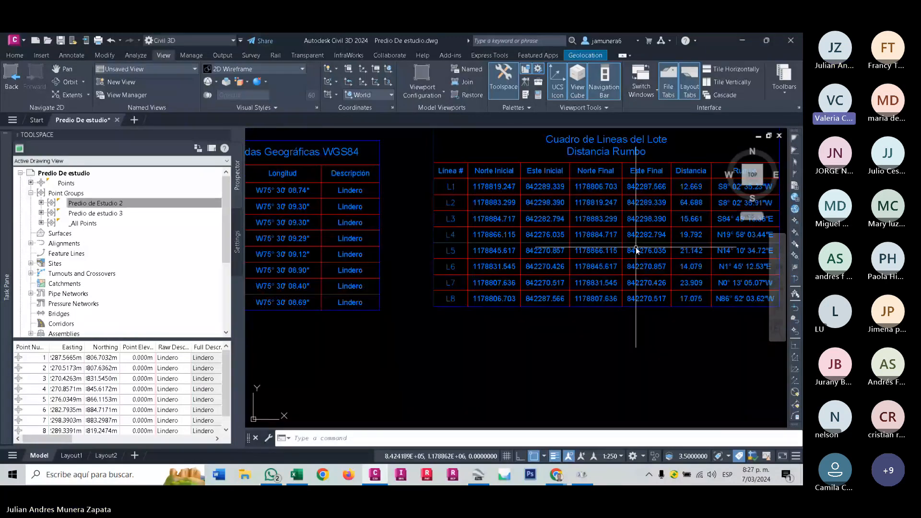
middle_click_drag(635, 246, 531, 278)
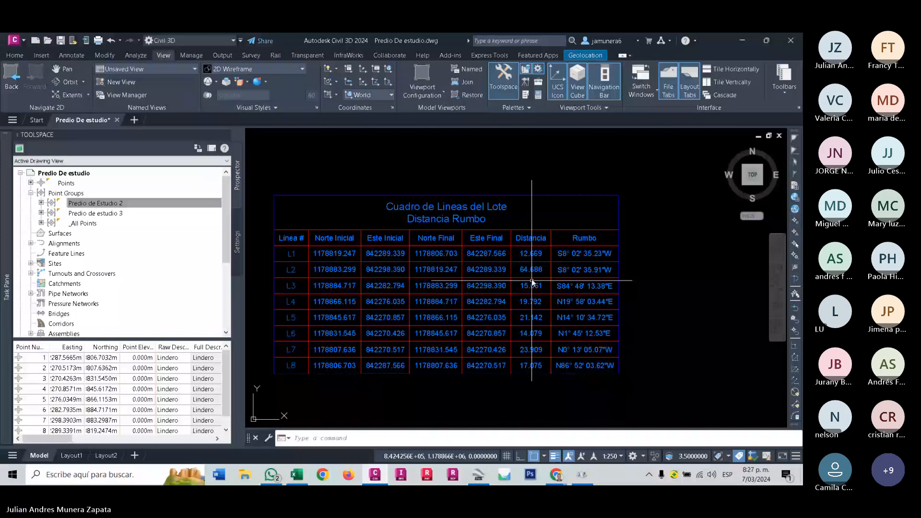
scroll(697, 186, "down", 2)
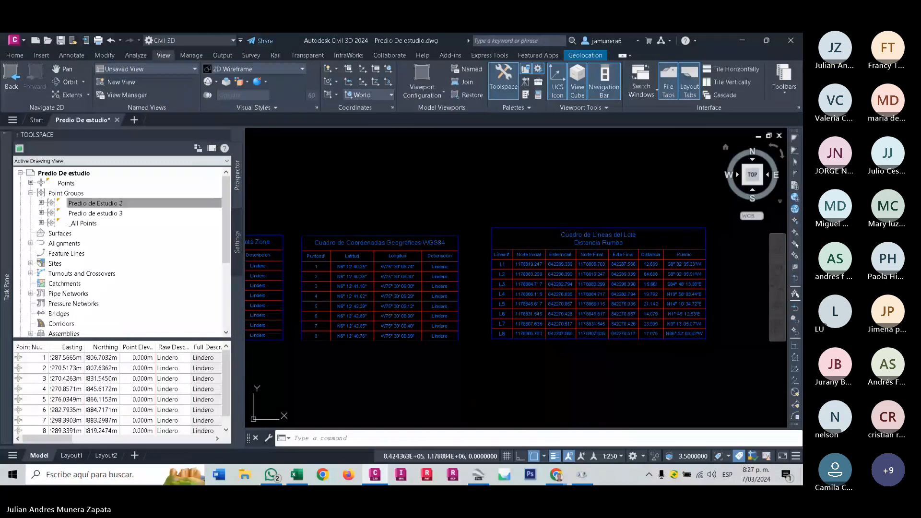